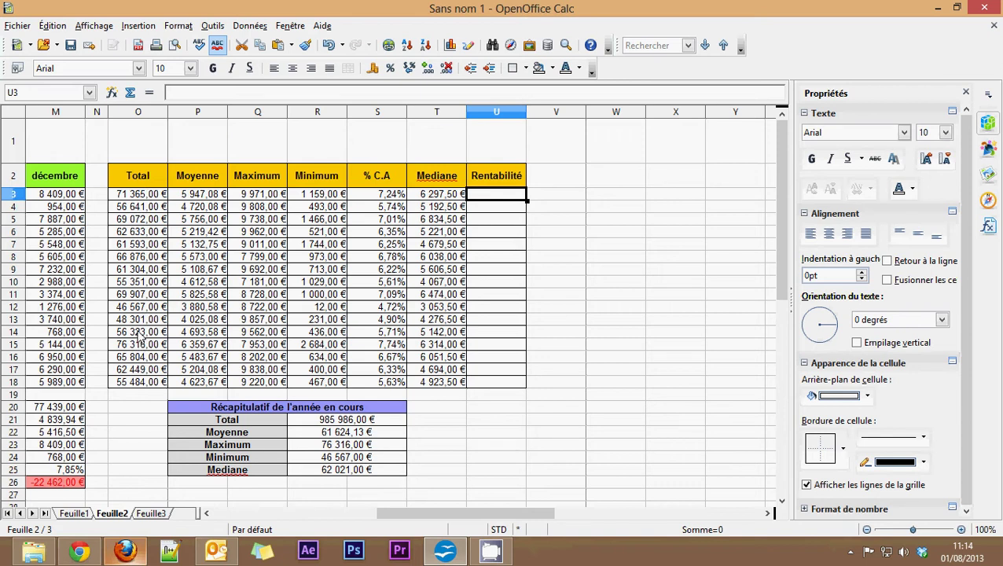
Examine the formulas behind the recap table's Mediane, Maximum and Minimum values and the first row's Total.
click(290, 470)
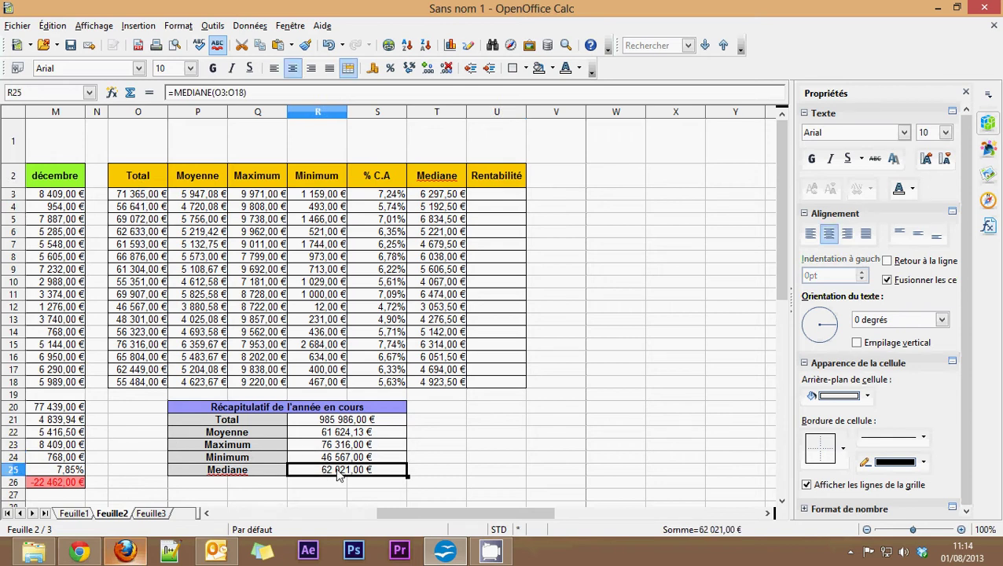
click(330, 445)
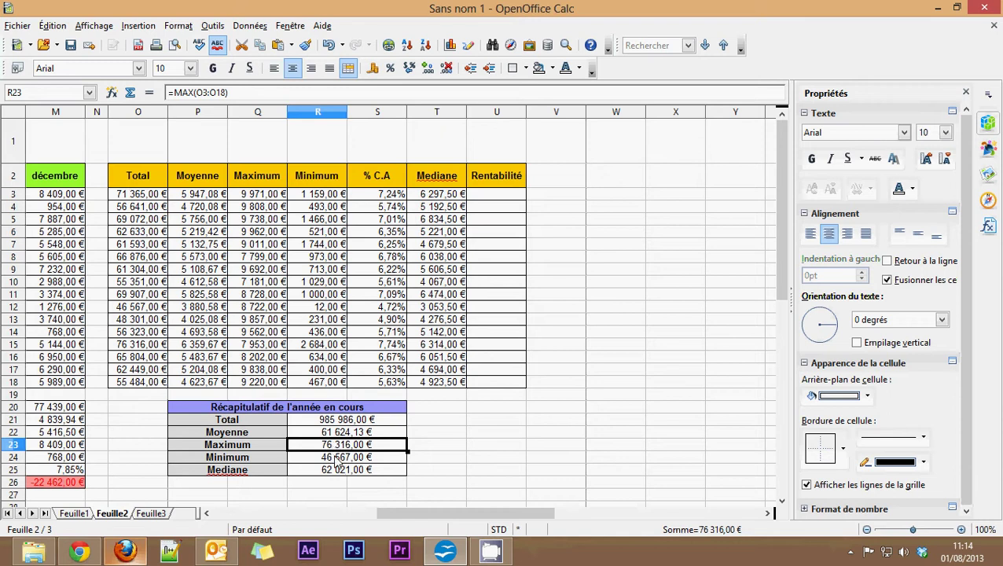
click(336, 459)
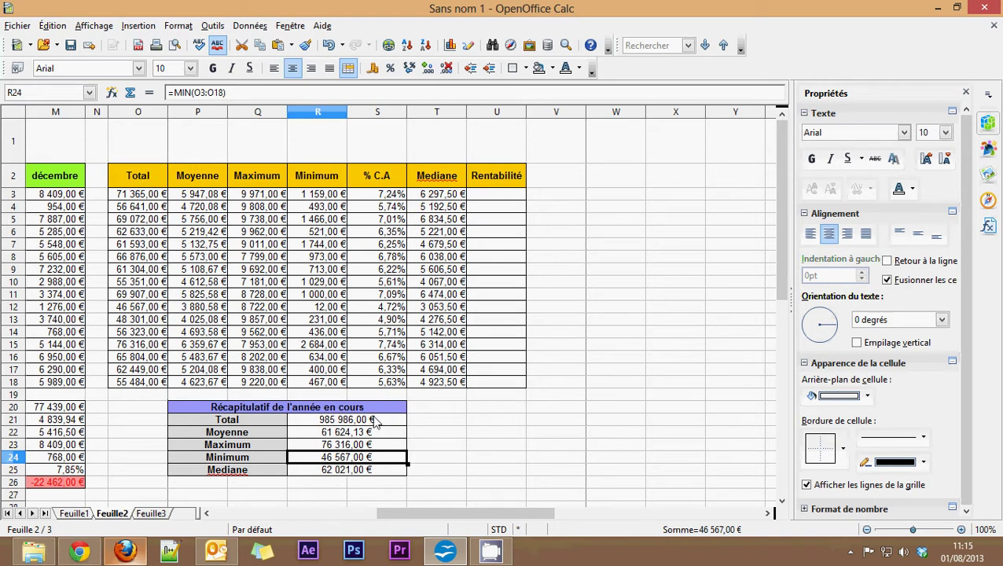
click(496, 197)
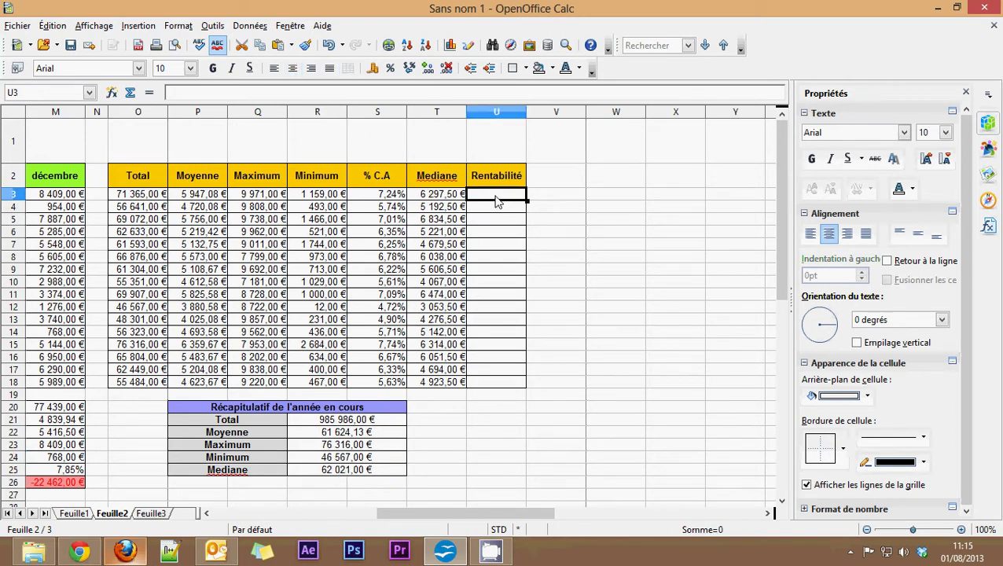
click(137, 198)
click(323, 444)
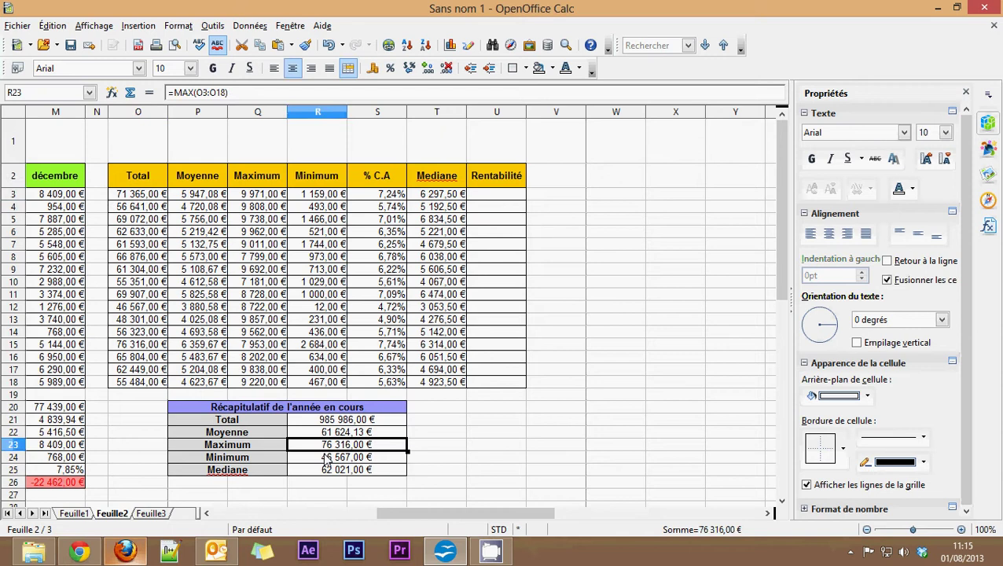
click(324, 456)
click(327, 452)
Start a SI function in cell U3, the first row of the Rentabilité column, with the function wizard.
click(507, 197)
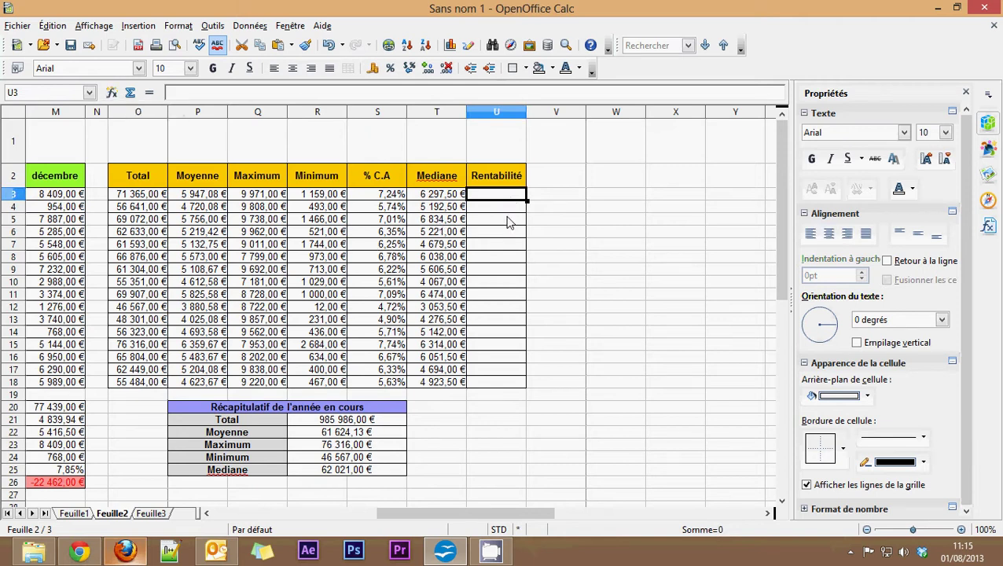
click(112, 93)
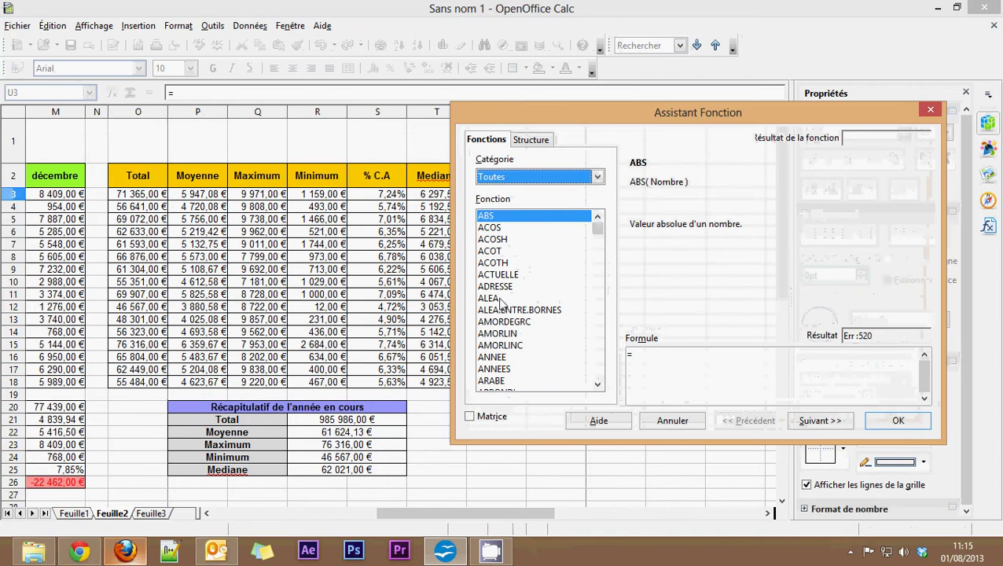
click(498, 298)
key(s)
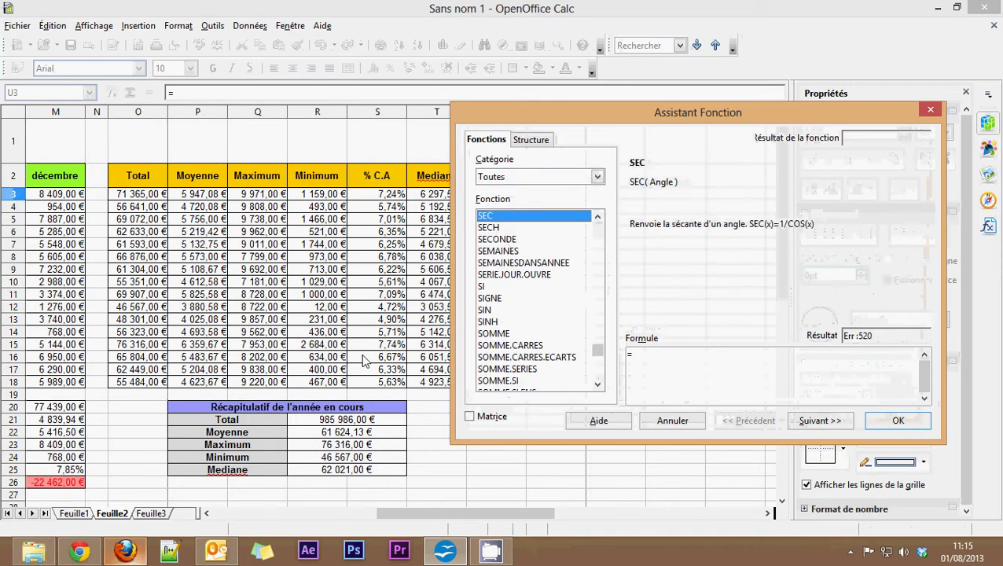
double_click(482, 286)
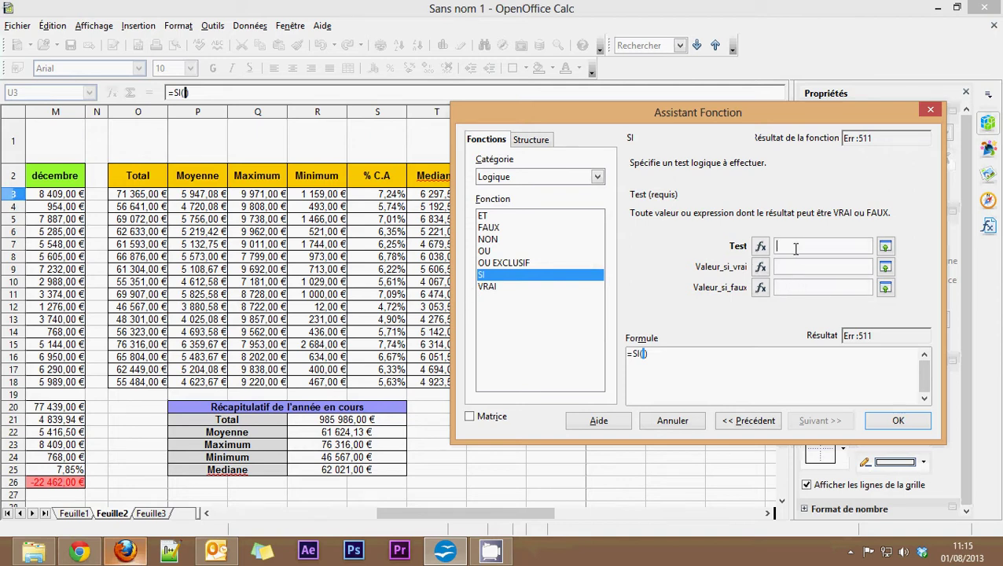
click(155, 197)
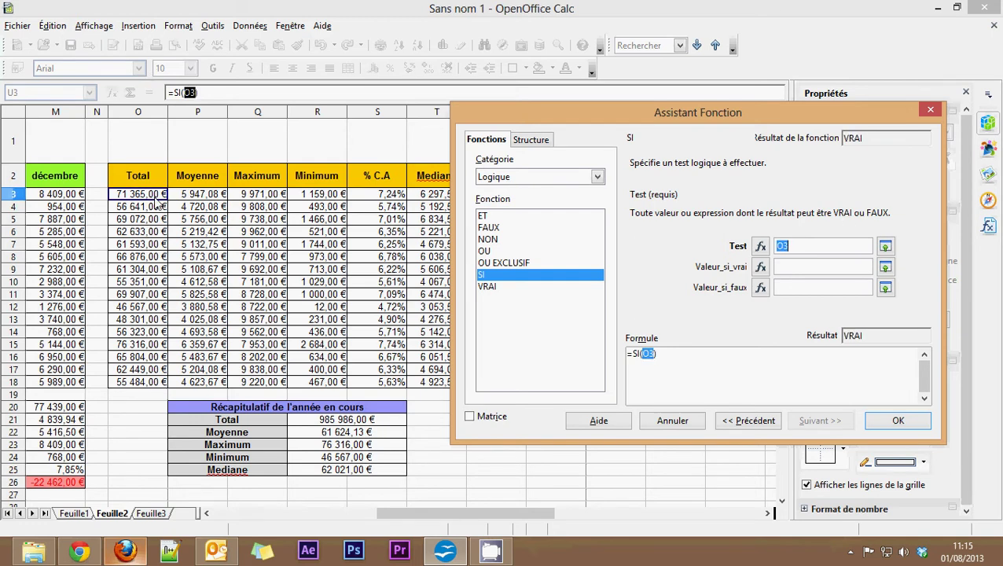
text(=)
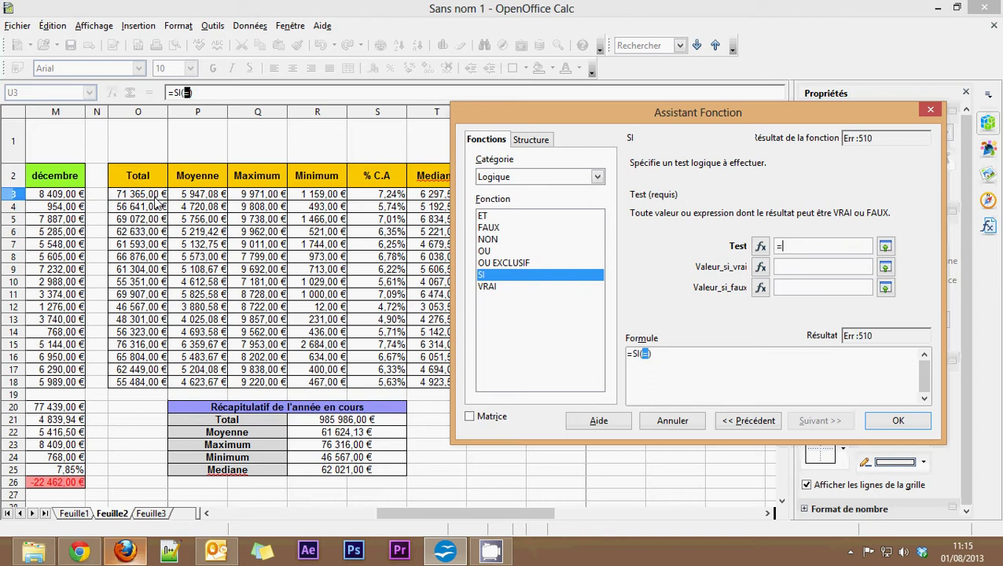
click(346, 445)
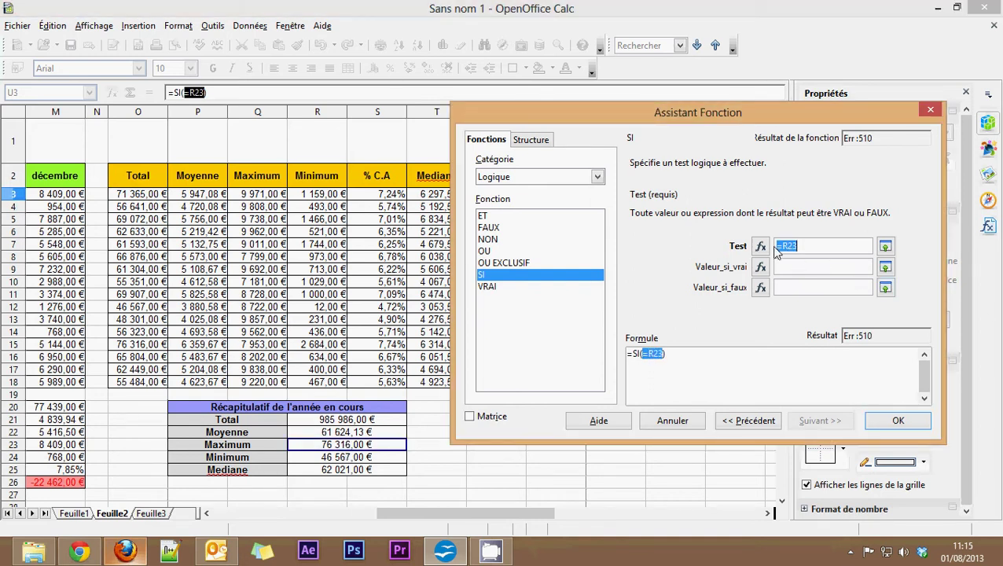
key(BackSpace)
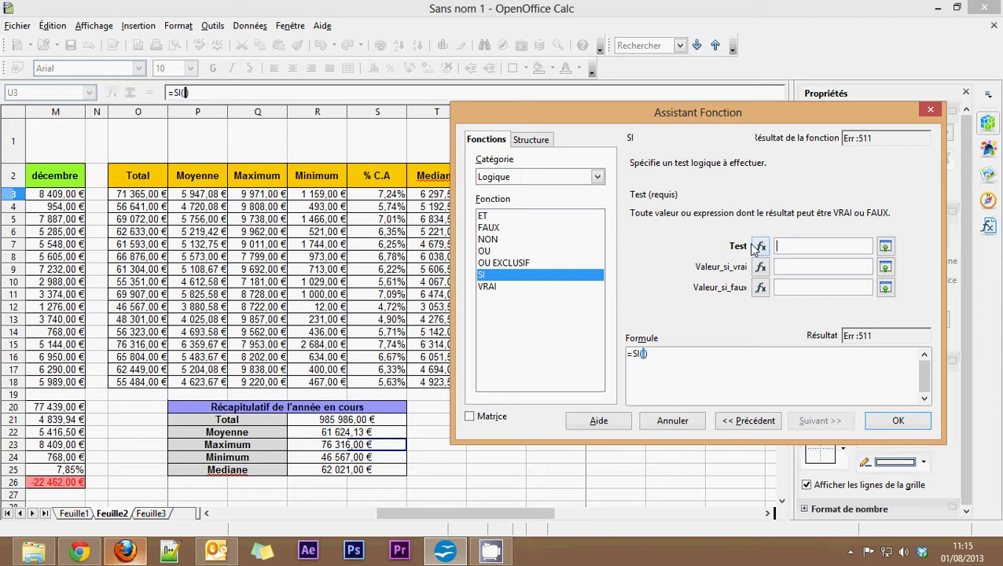
Set the SI test to O3=R23, comparing the row's Total with the recap Maximum.
click(148, 197)
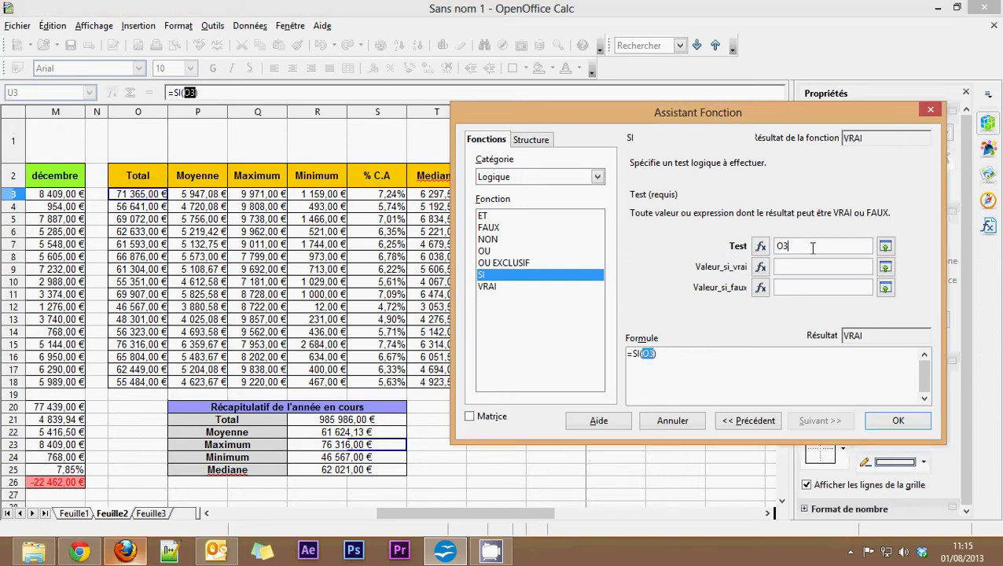
text(=)
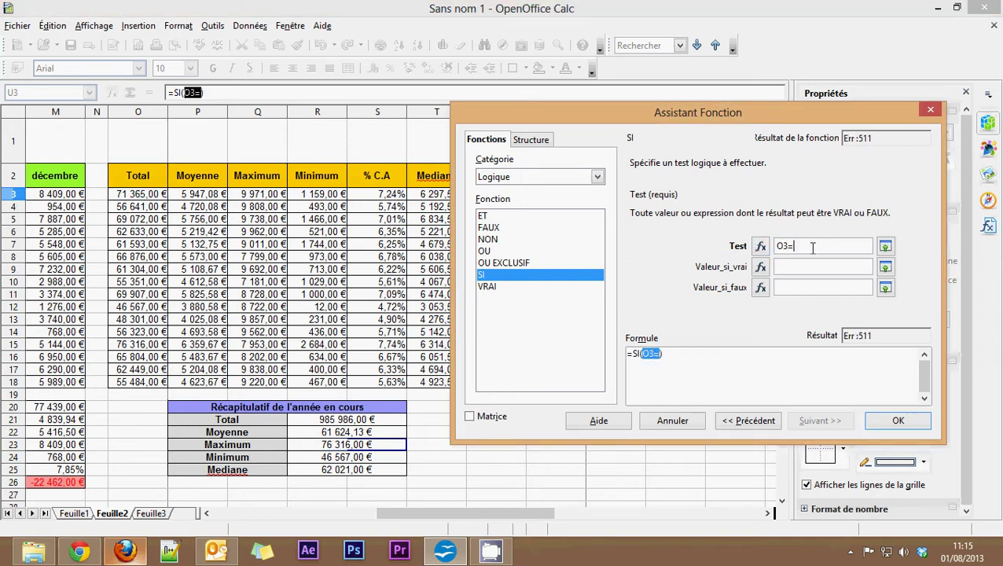
click(329, 446)
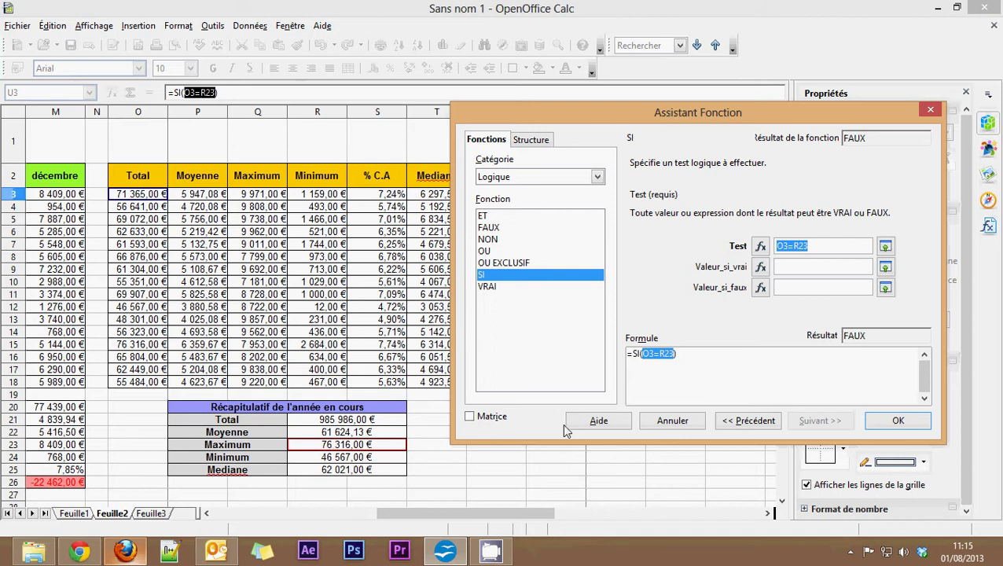
Set the SI function's value-if-true to the quoted text "La plus rentable".
key(Tab)
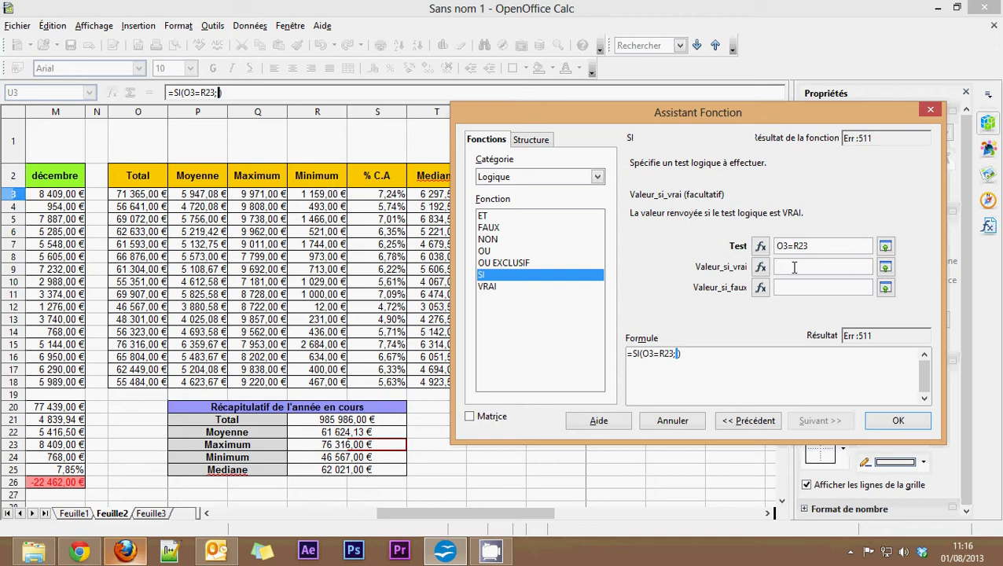
text(La)
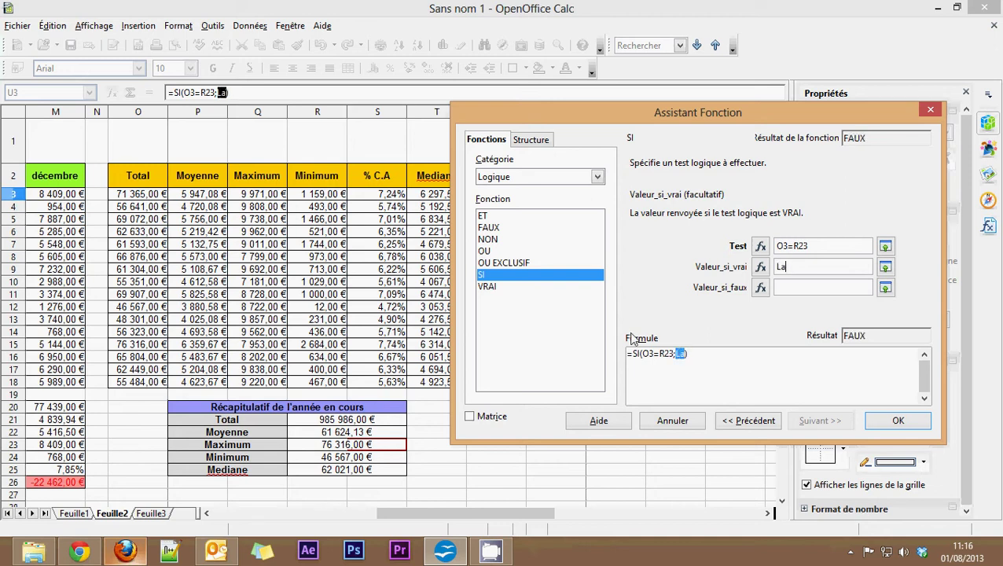
text( plus re)
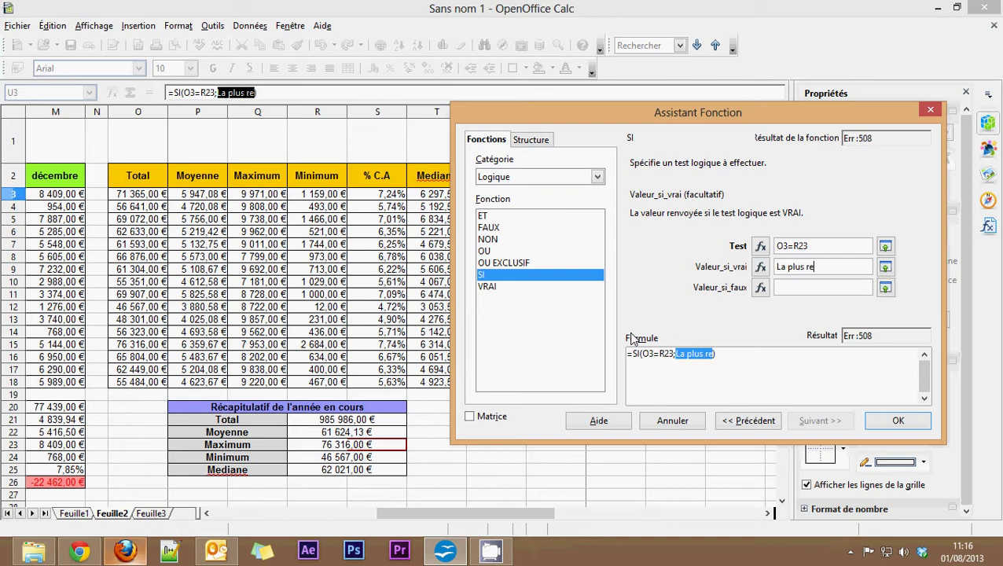
text(ntable)
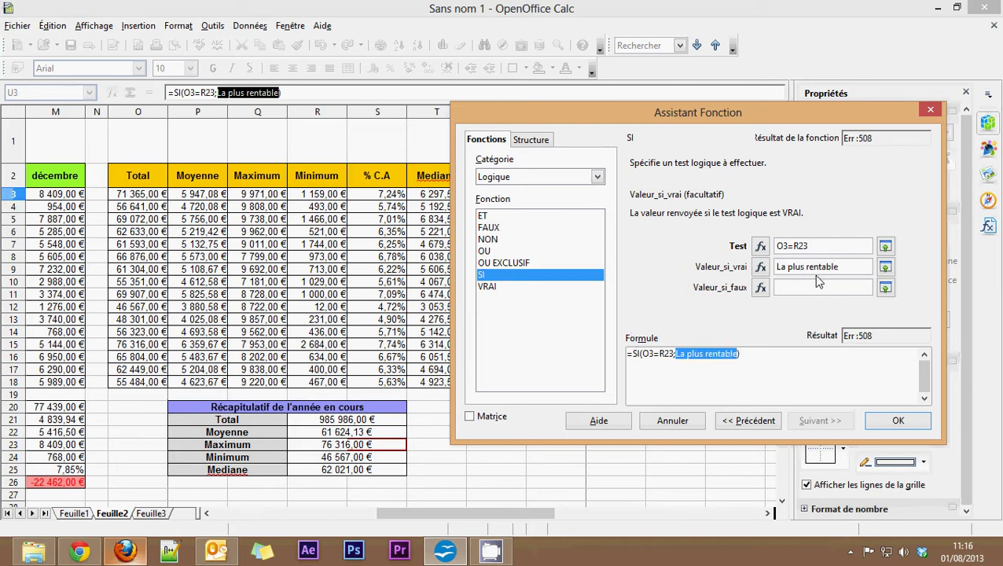
click(776, 266)
text(")
key(End)
text(")
Set the SI function's value-if-false to an empty text ("") and validate the formula in U3.
click(799, 288)
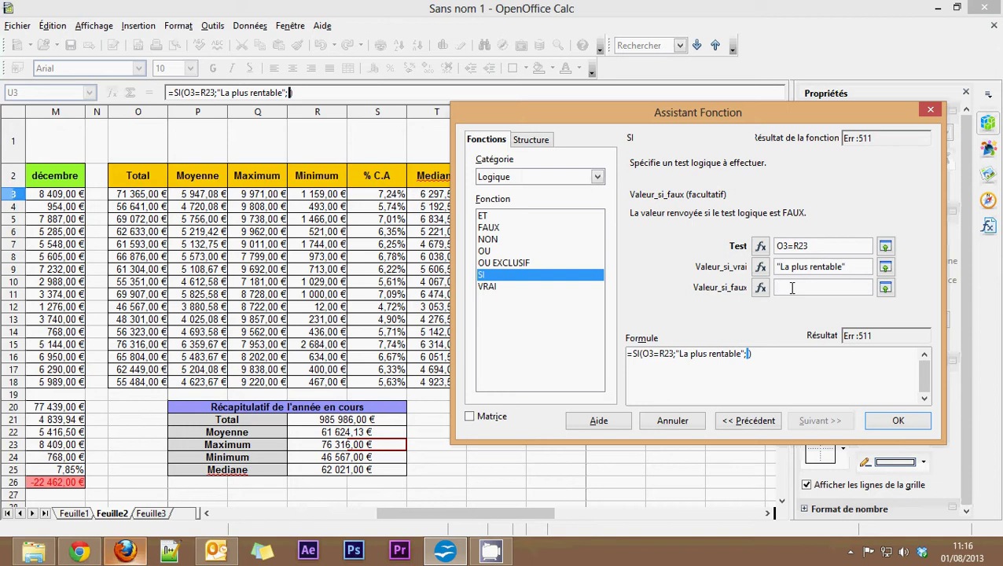
click(774, 267)
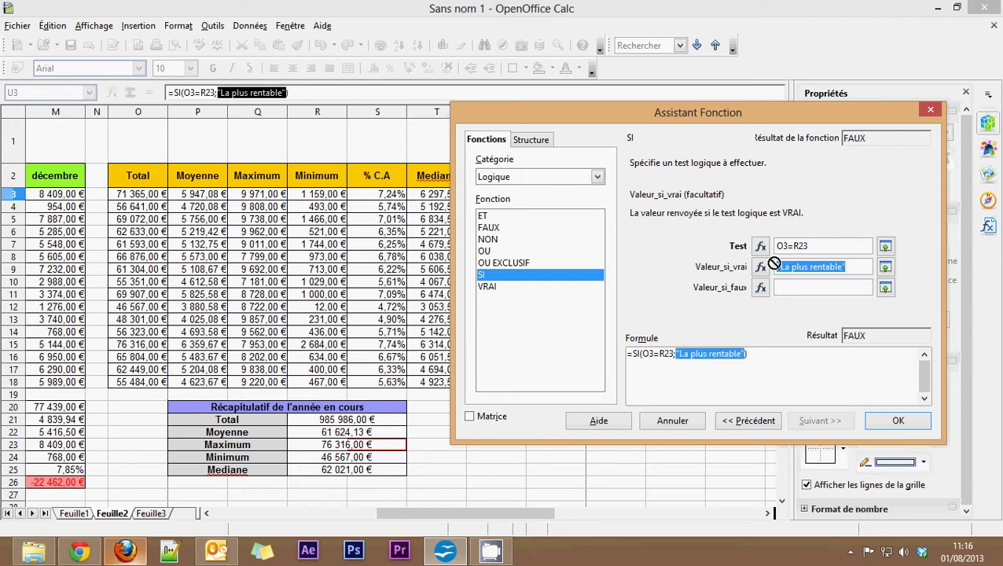
click(786, 289)
text(")
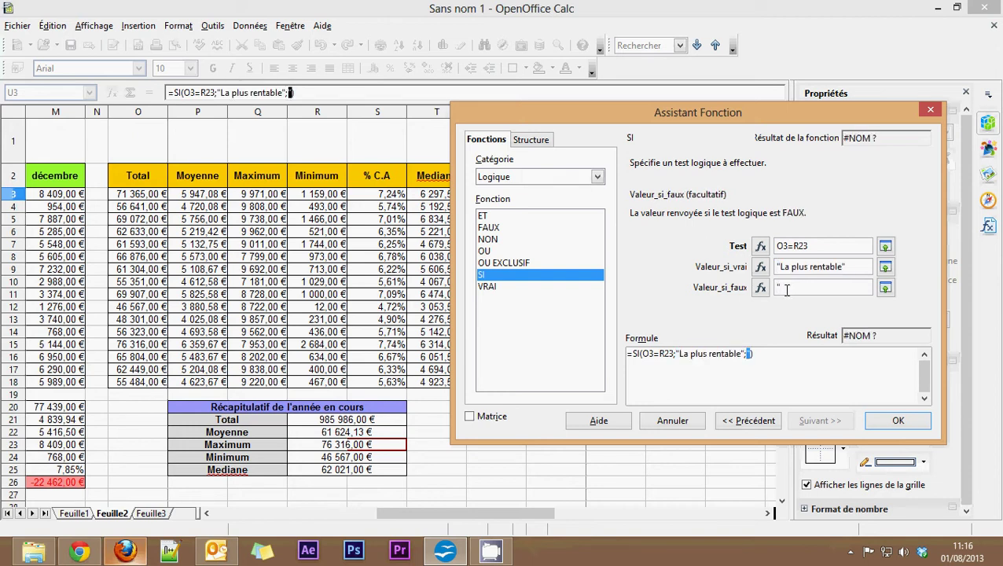
text(")
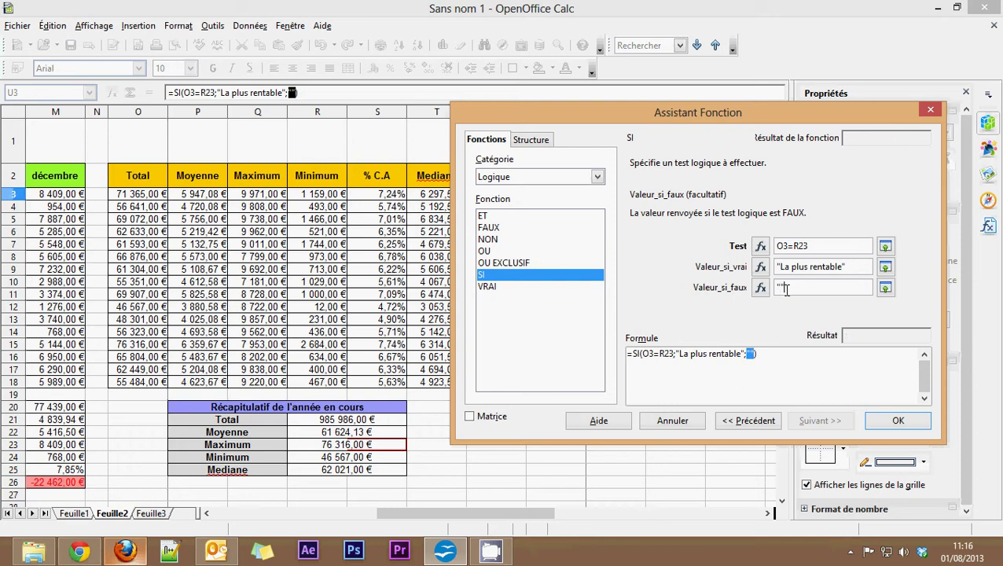
key(Left)
click(899, 423)
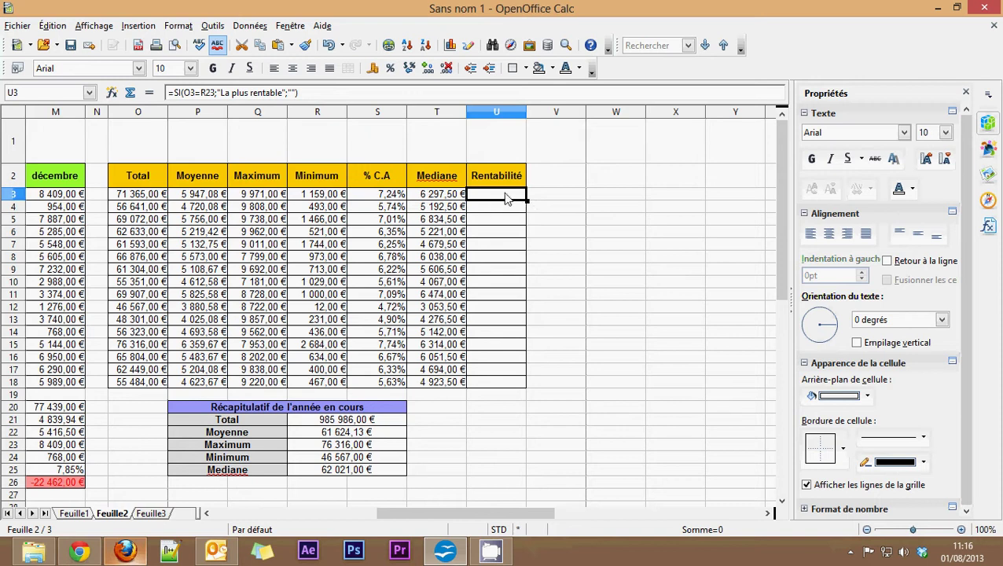
Make the Maximum reference absolute in U3's formula, so that the SI test reads O3=$R$23.
click(148, 198)
click(338, 445)
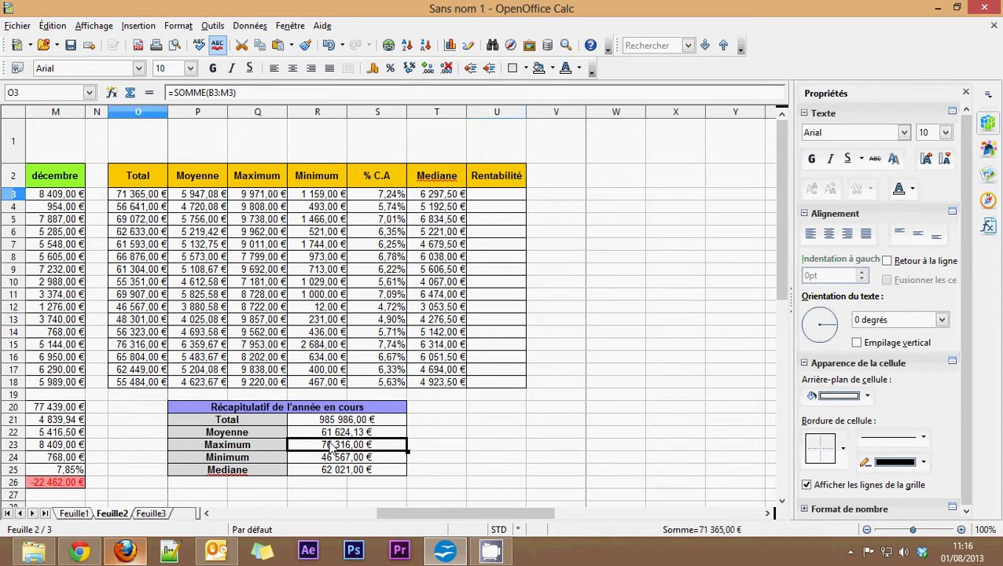
click(490, 196)
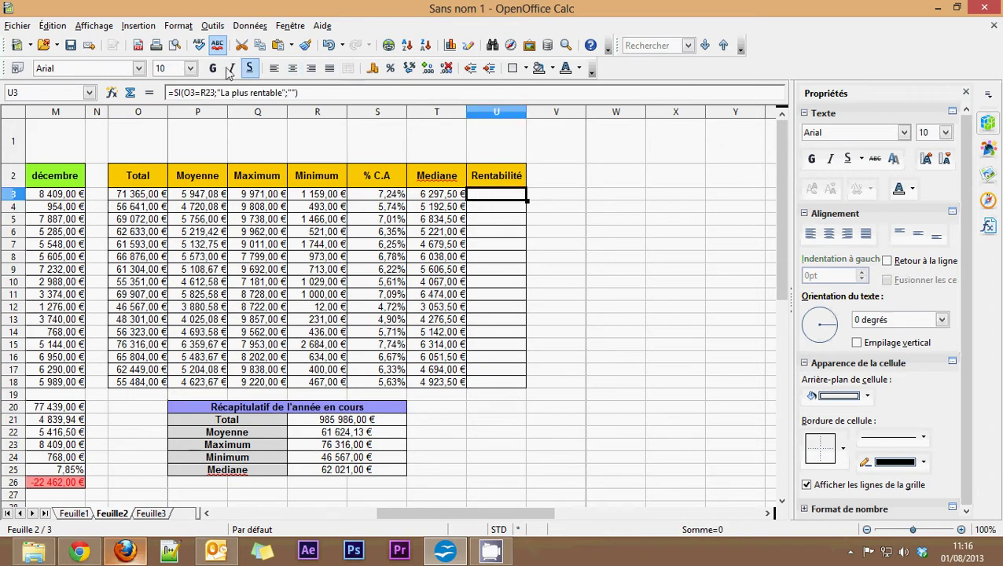
click(111, 93)
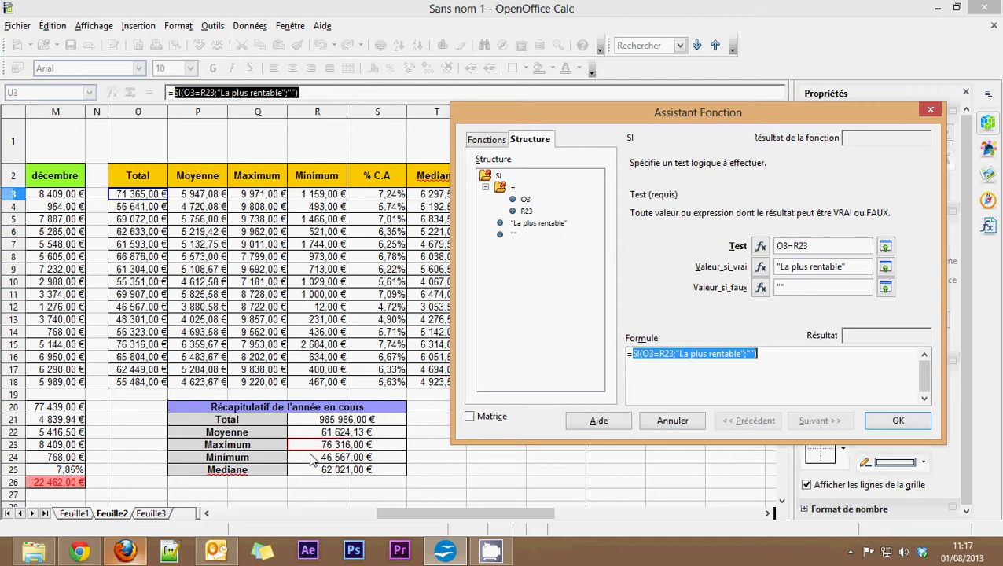
click(796, 245)
click(800, 244)
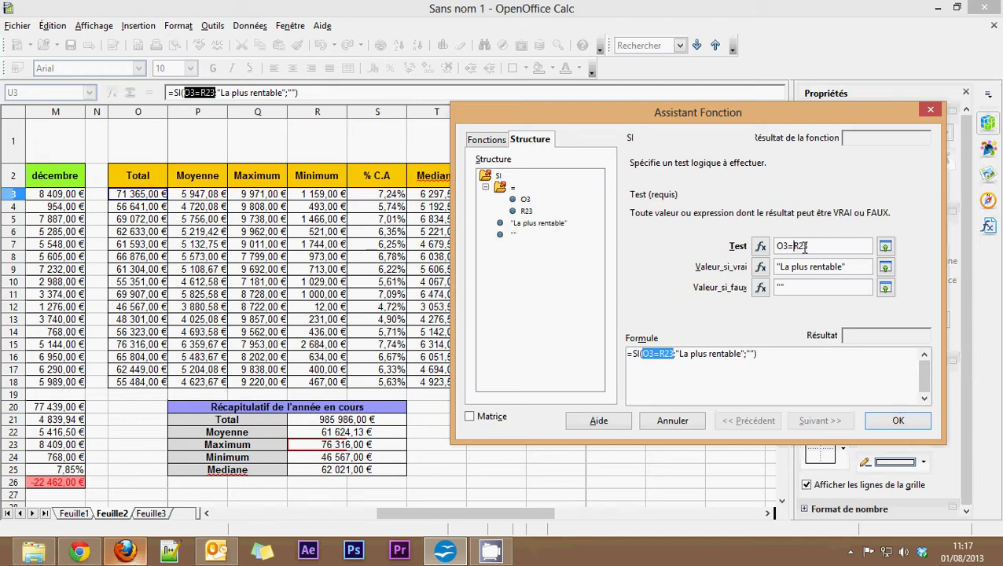
text($)
click(802, 246)
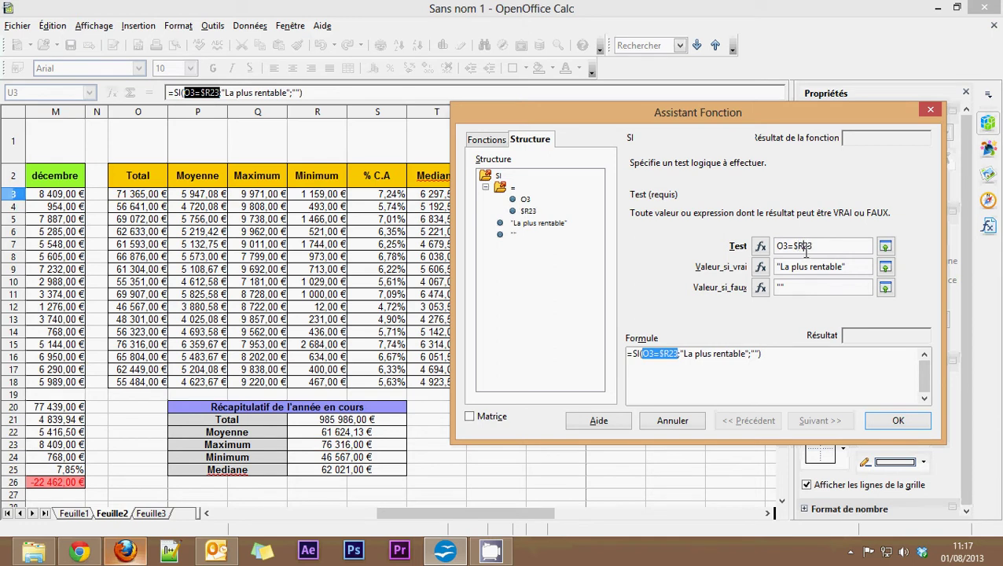
text($)
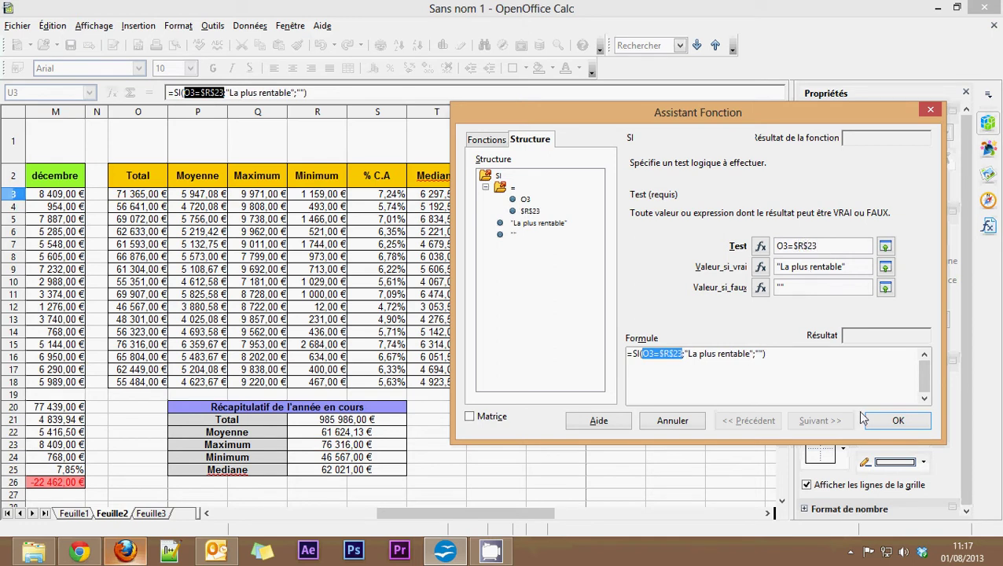
click(894, 420)
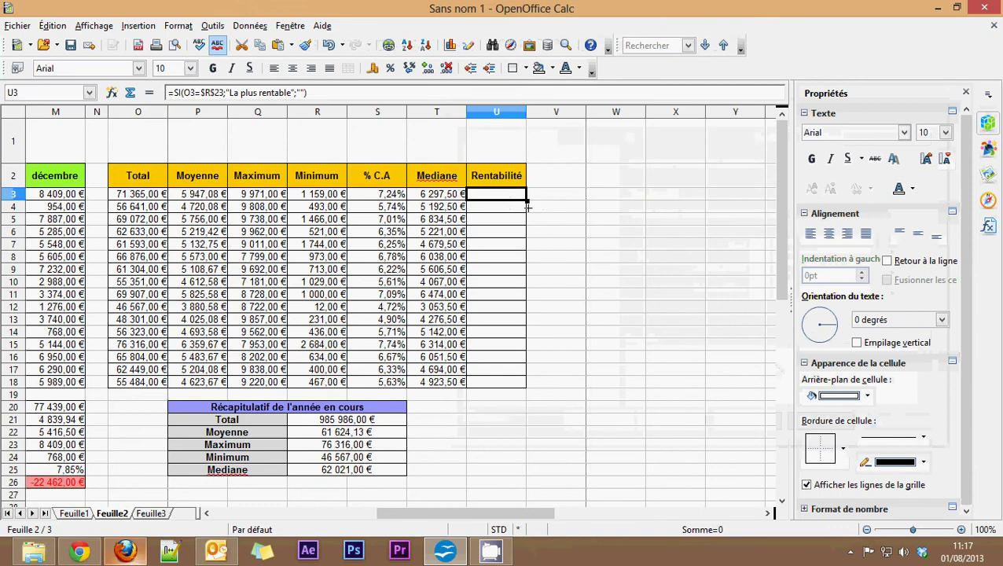
Copy the U3 formula down to U18 and widen column U enough to fit "La plus rentable".
drag(526, 201, 529, 380)
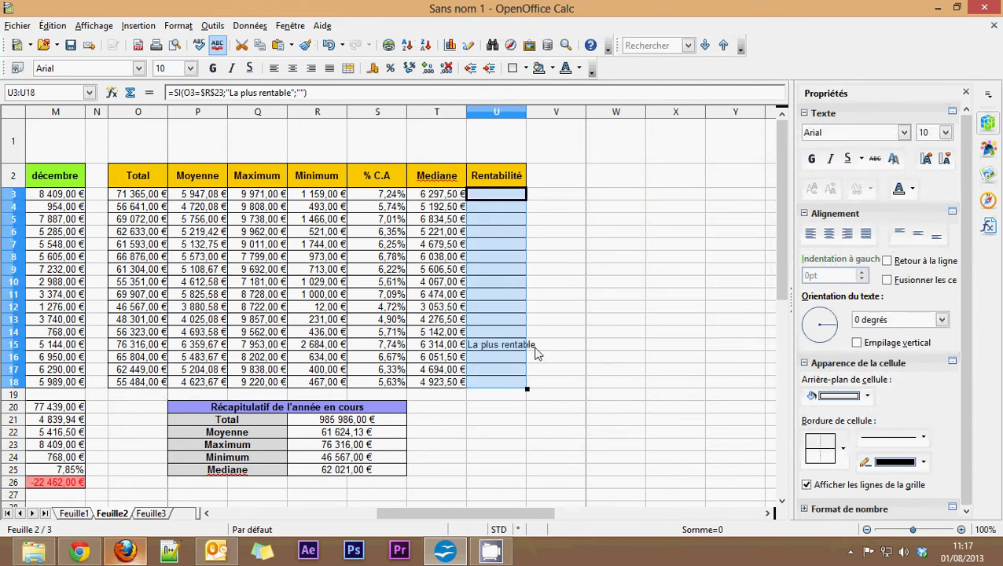
drag(525, 112, 540, 112)
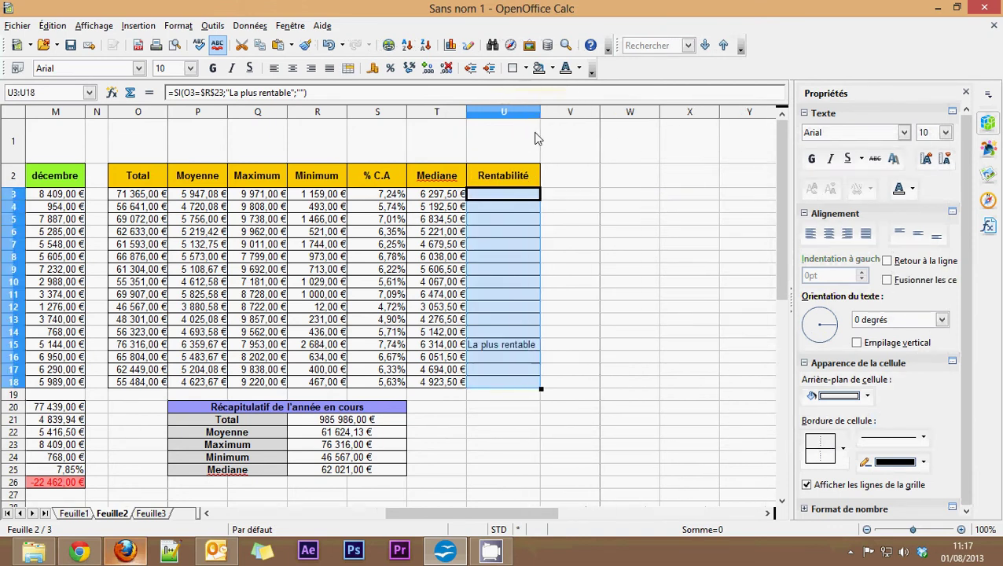
click(129, 345)
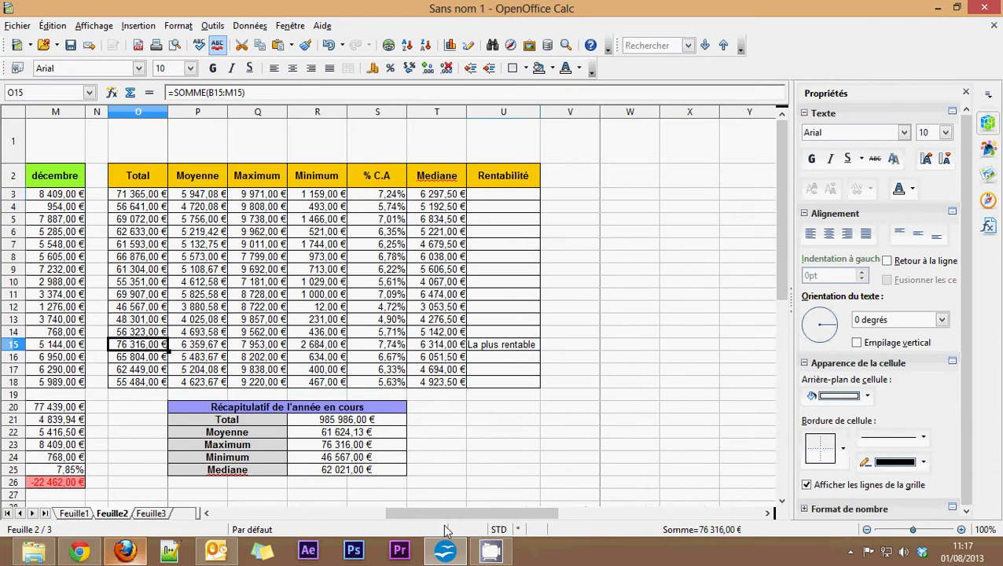
drag(444, 513, 428, 527)
click(490, 352)
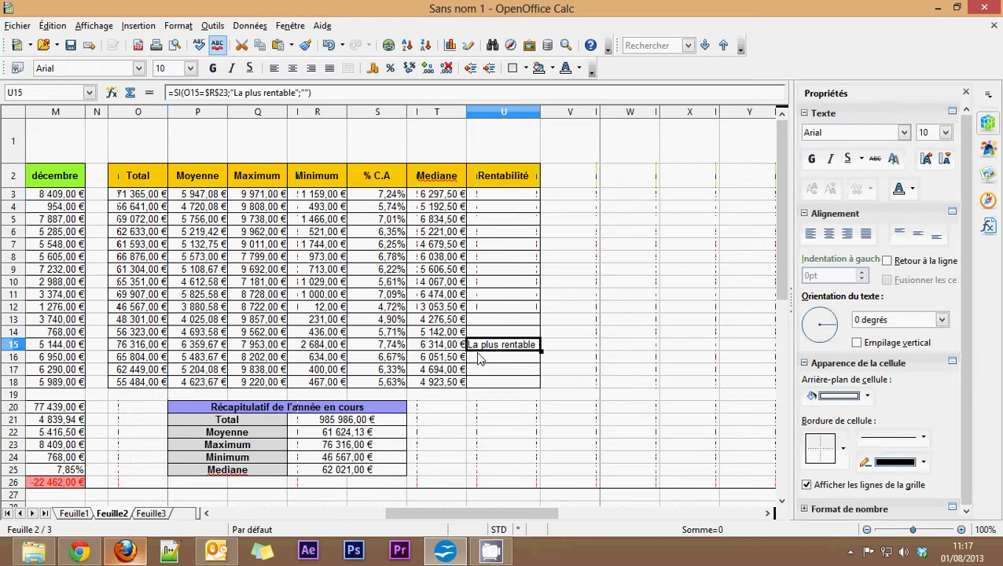
Replace the empty value-if-false of U3's SI formula with a nested SI function.
click(494, 196)
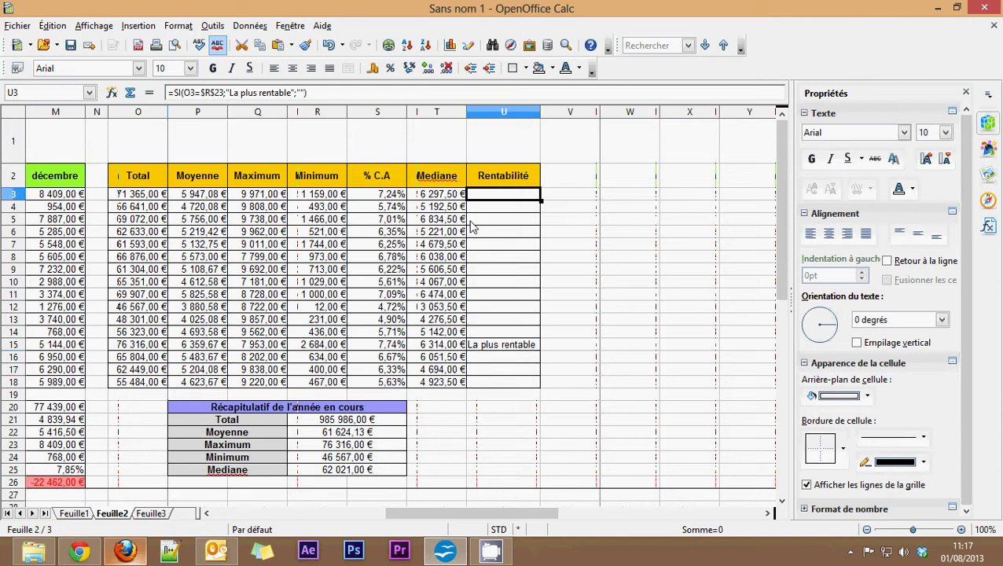
click(113, 93)
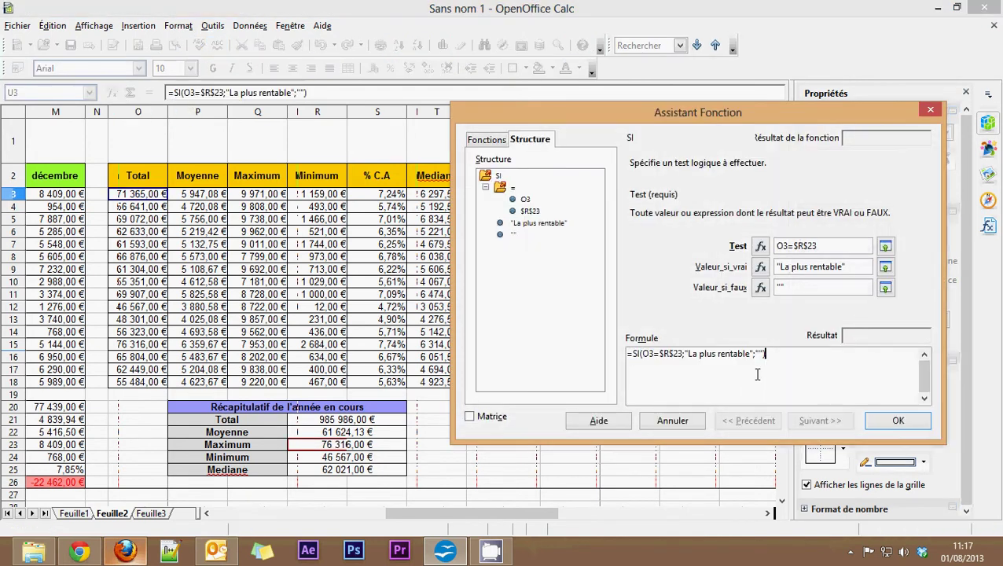
click(786, 288)
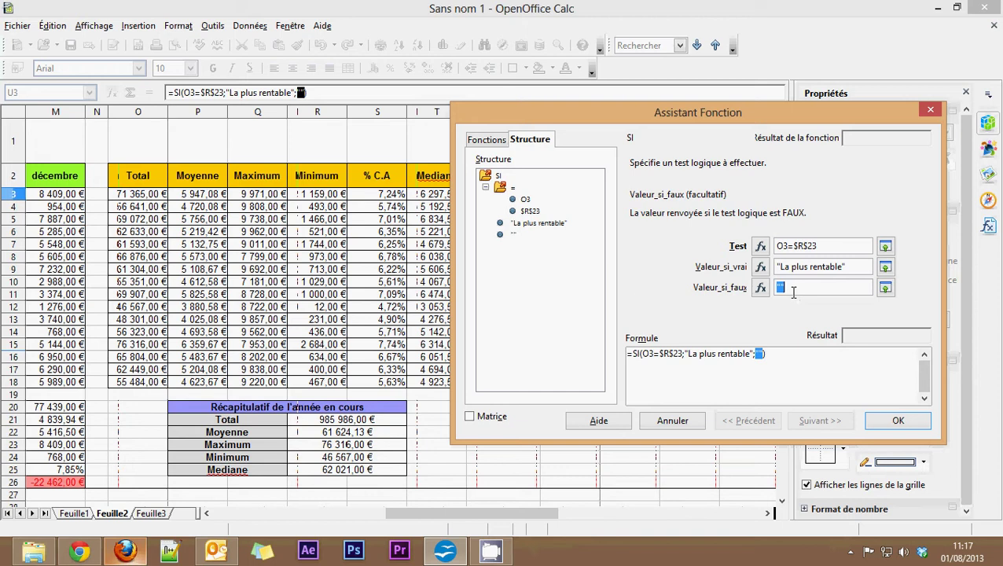
key(BackSpace)
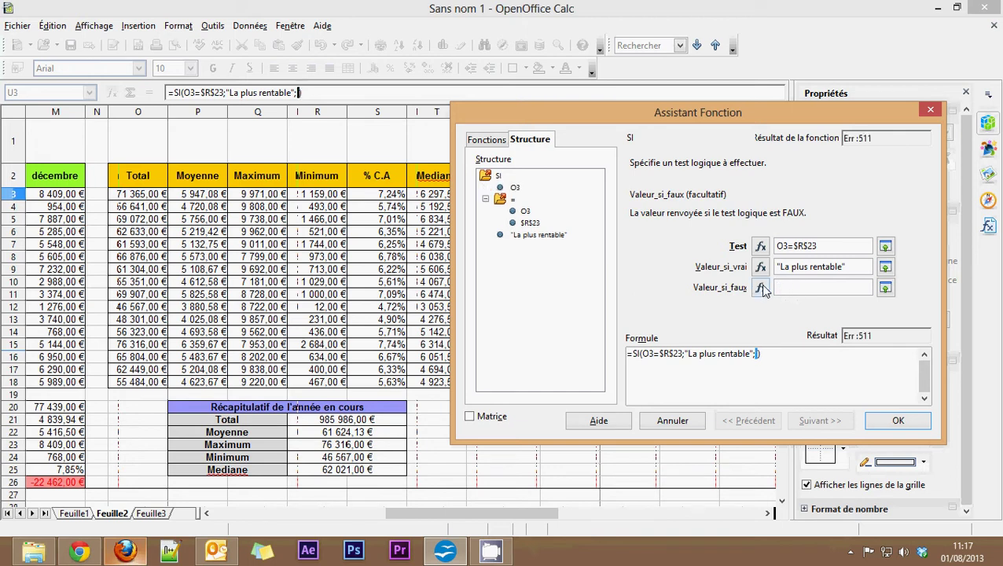
click(761, 288)
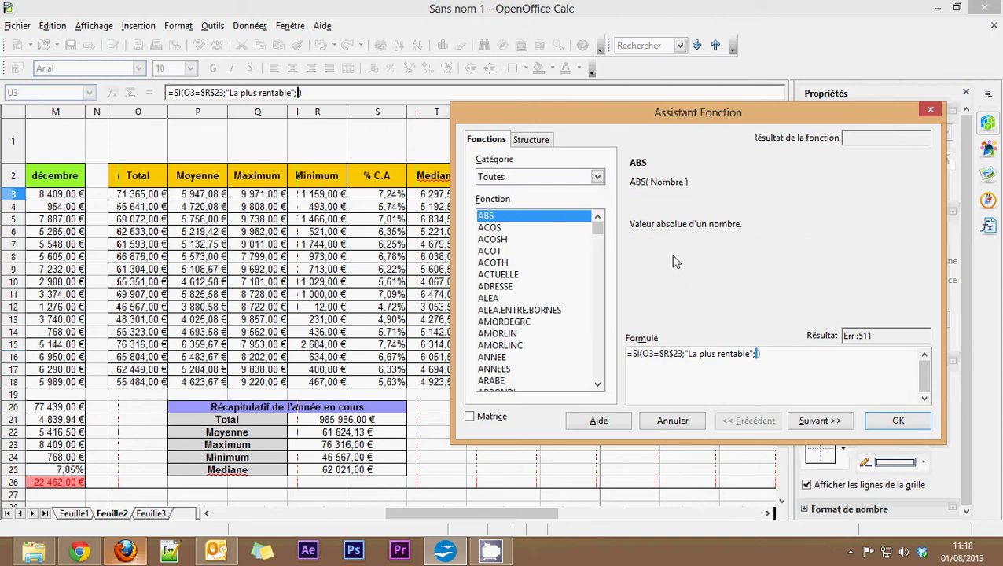
click(500, 264)
text(si)
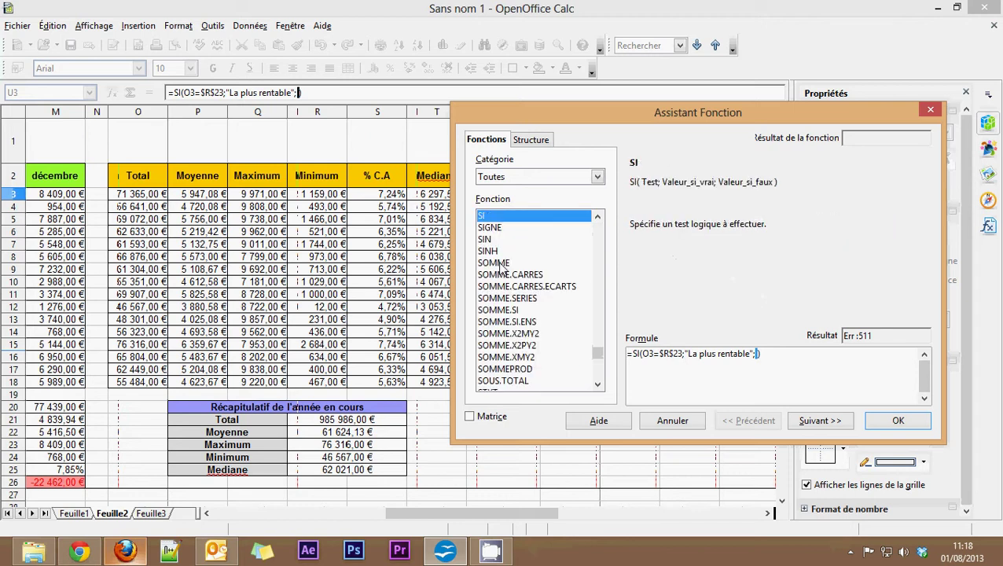
double_click(496, 216)
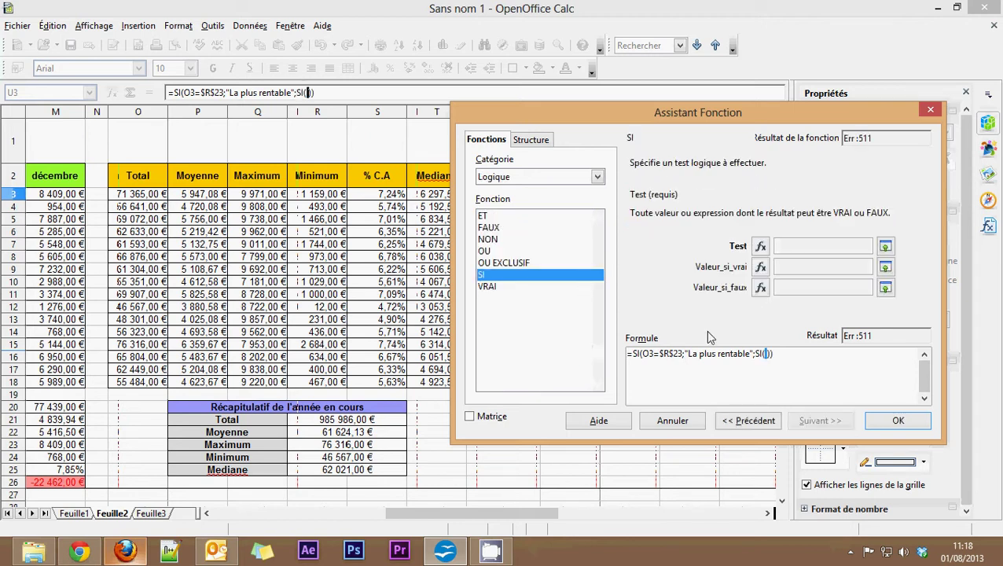
Set the nested SI's test to compare the row's Total with the recap table's Minimum, O3=R24.
click(141, 197)
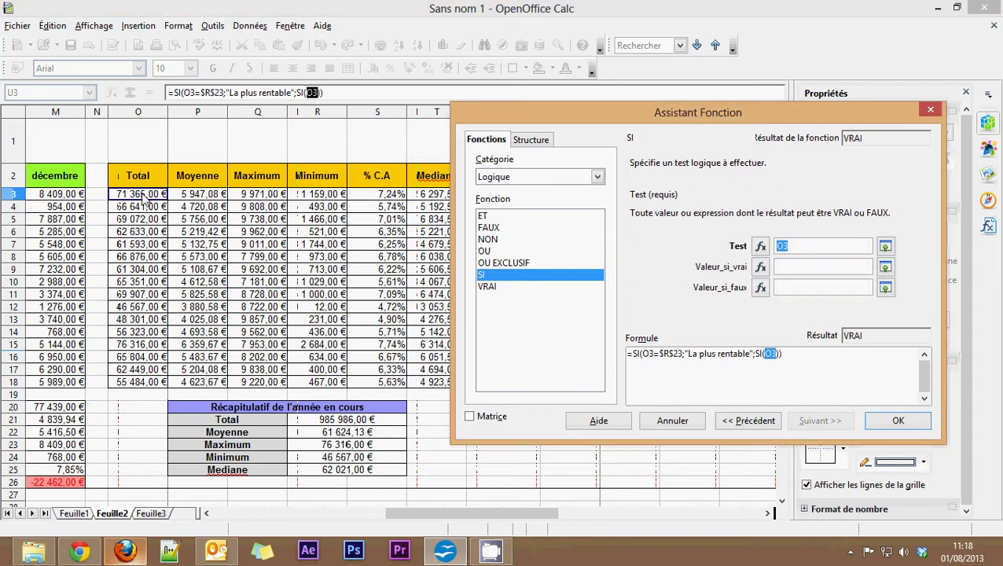
click(801, 246)
text(=)
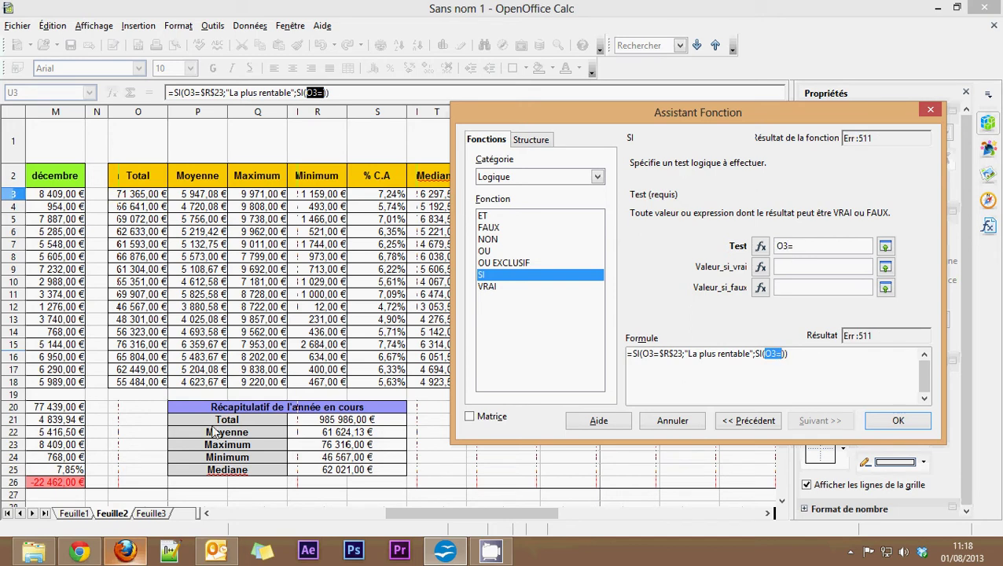
click(317, 460)
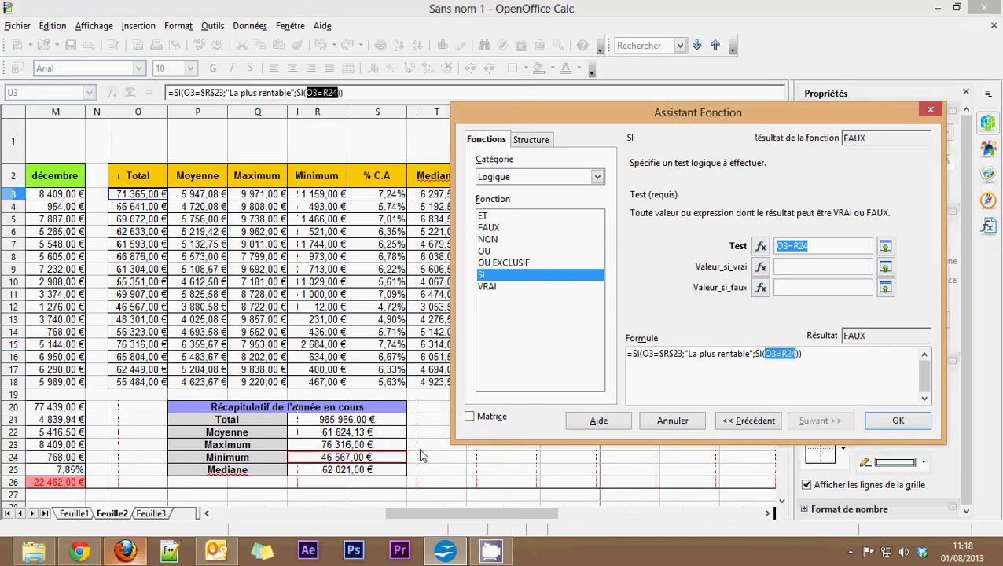
Set the nested SI's value-if-true to the quoted text "La moins rentable" and its value-if-false to an empty text ("").
click(784, 264)
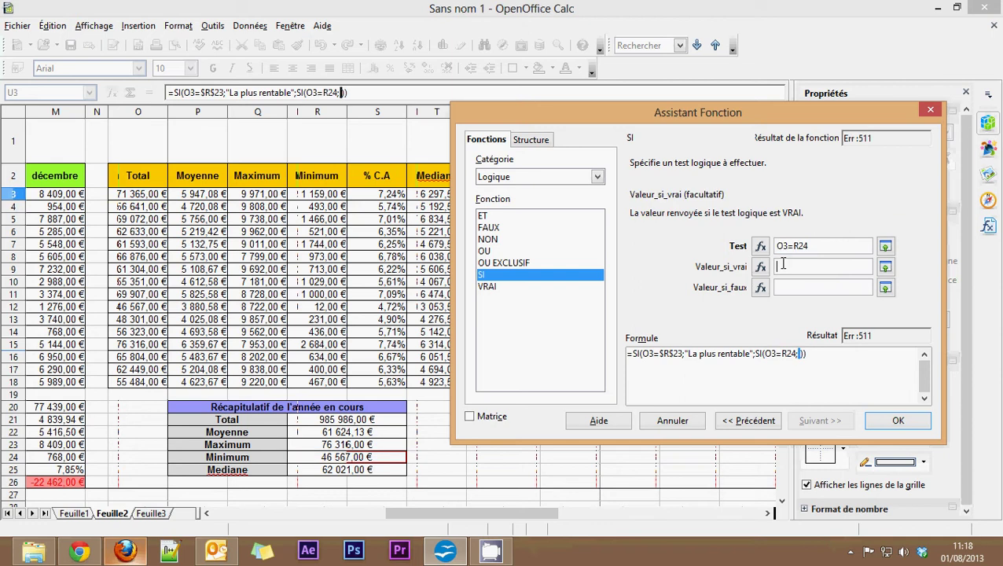
text(La moins rentable)
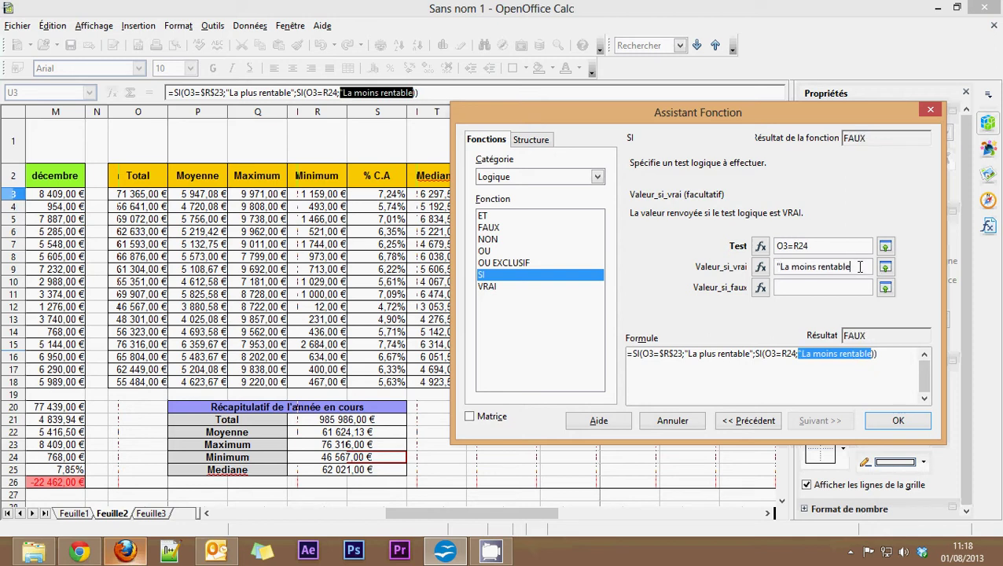
click(814, 289)
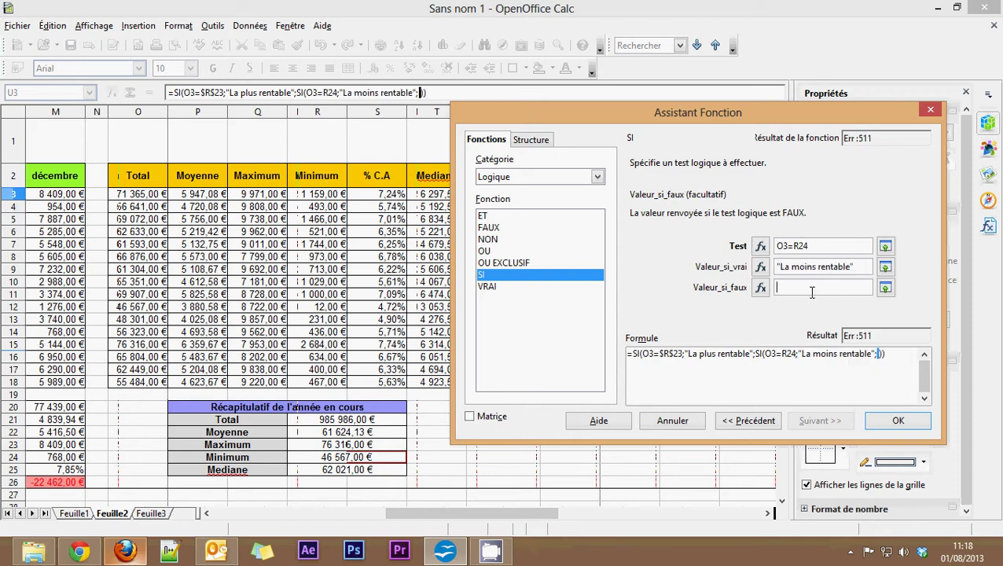
text("")
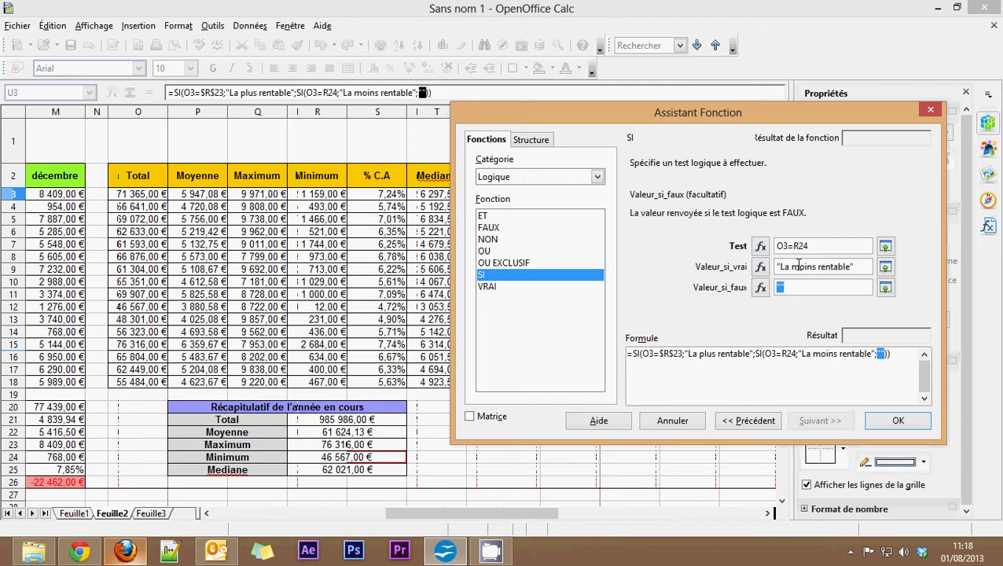
Validate the nested SI formula in U3 and copy it down to U18.
click(818, 260)
click(812, 287)
click(881, 425)
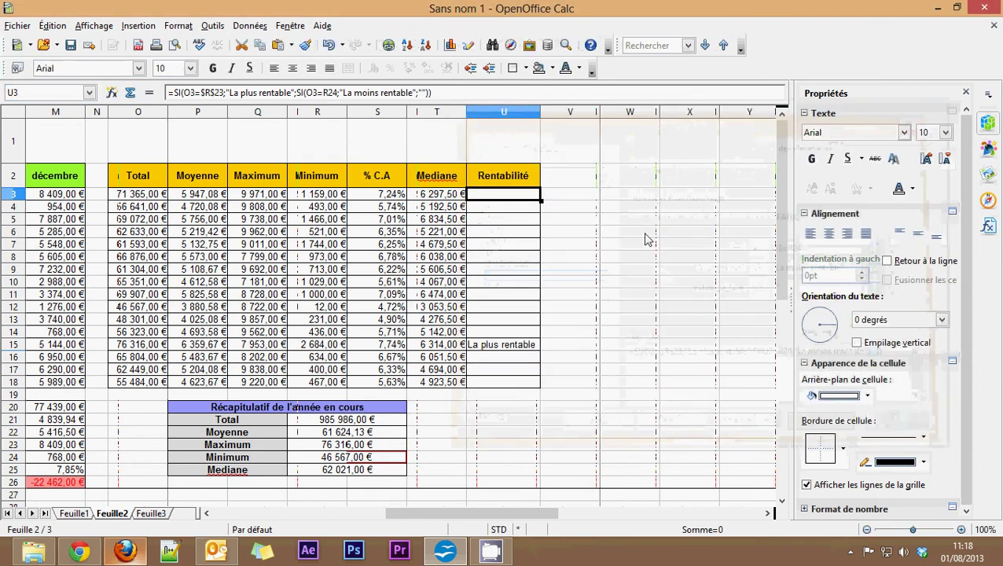
drag(541, 202, 531, 388)
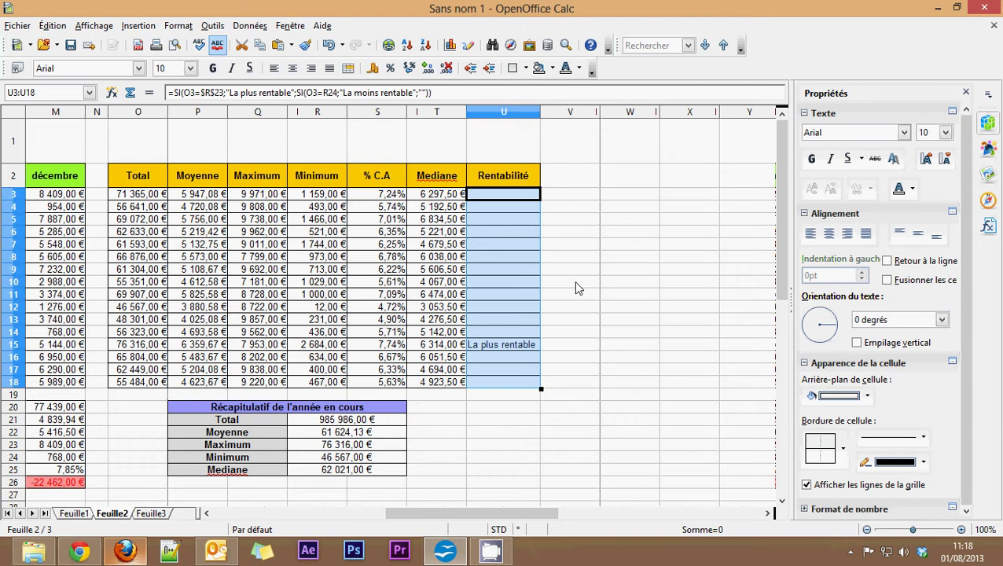
Make the Minimum reference absolute in U3's nested SI test, so that it reads O3=$R$24, and validate the formula.
click(507, 201)
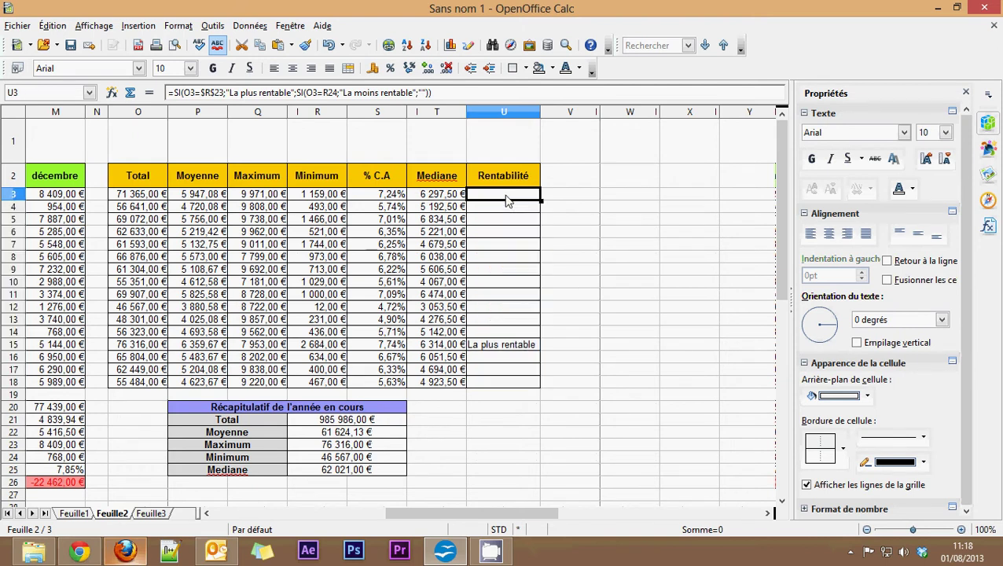
click(111, 92)
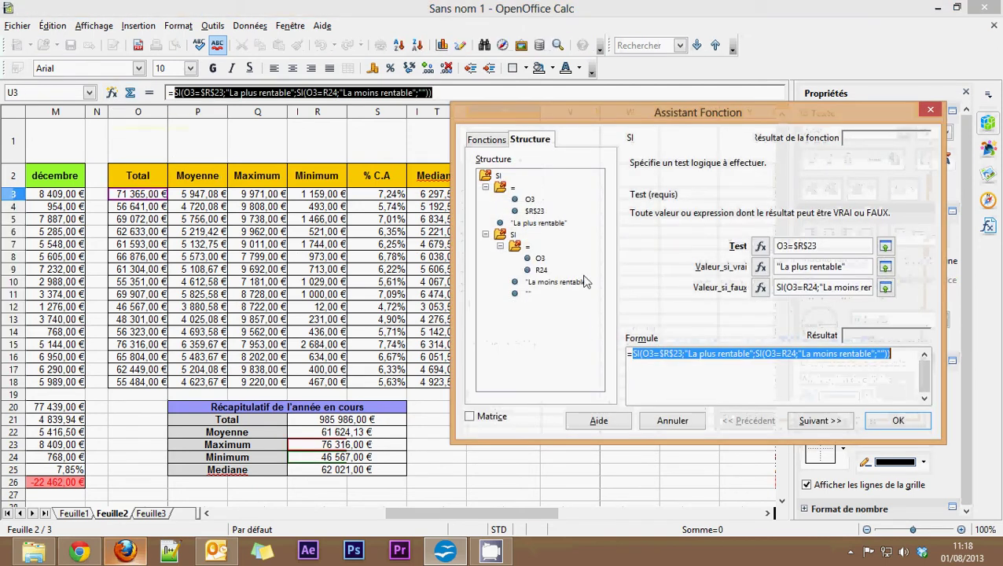
click(771, 355)
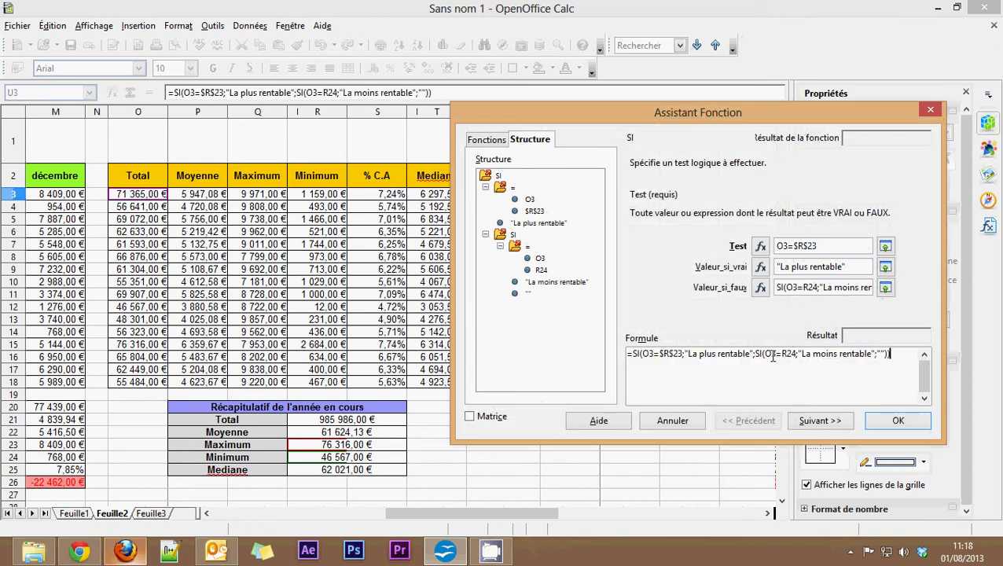
click(760, 289)
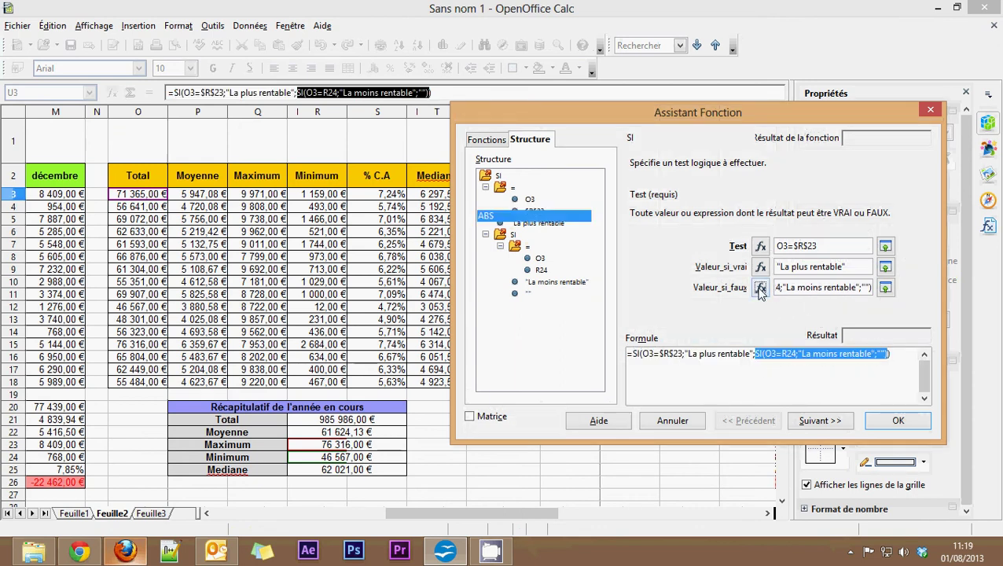
click(800, 353)
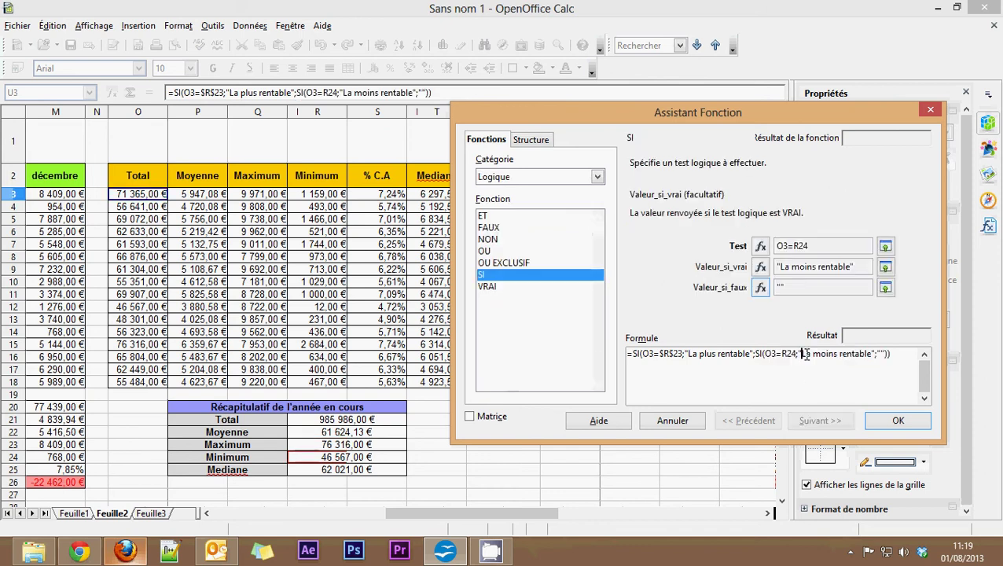
click(800, 246)
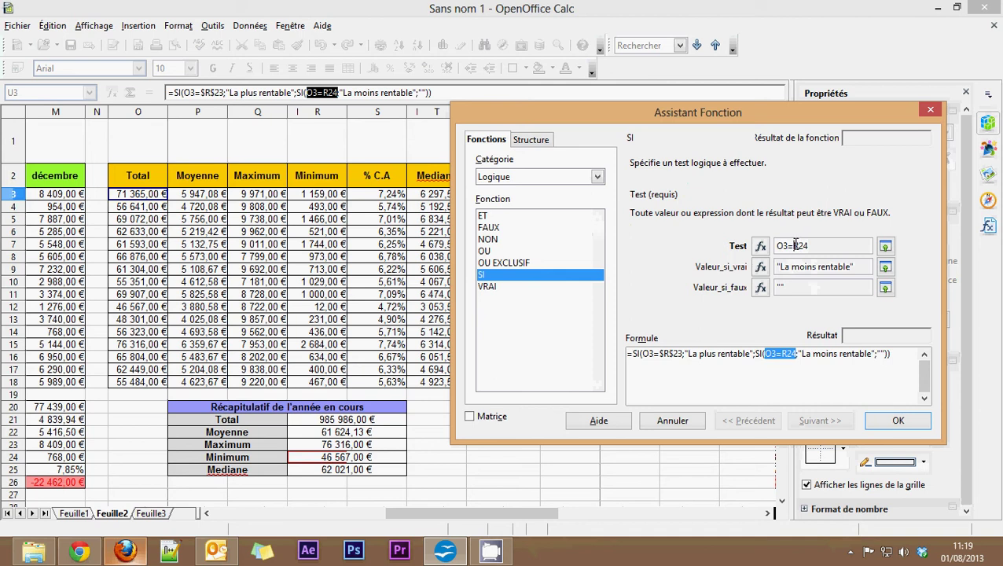
text($)
key(Right)
text($)
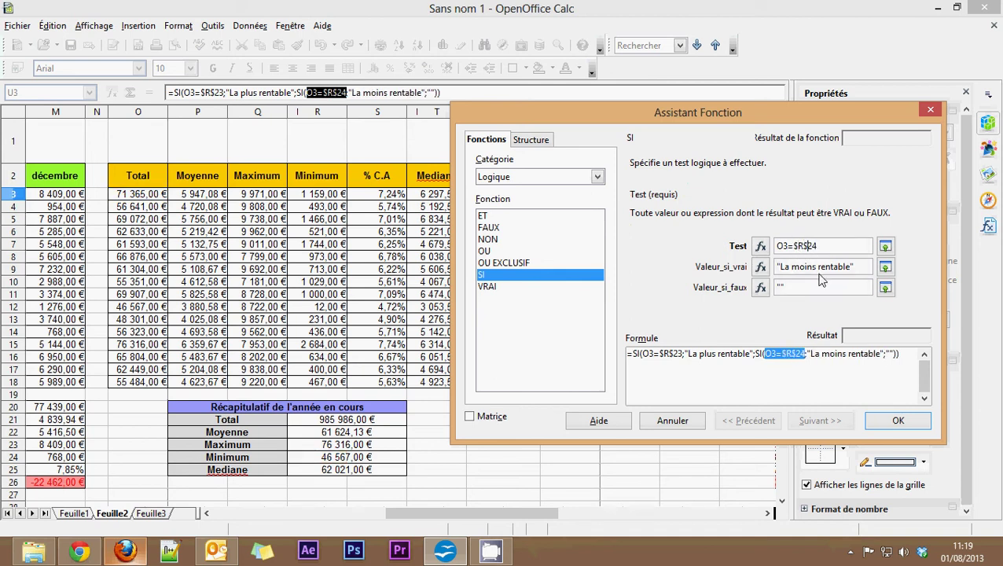
click(815, 289)
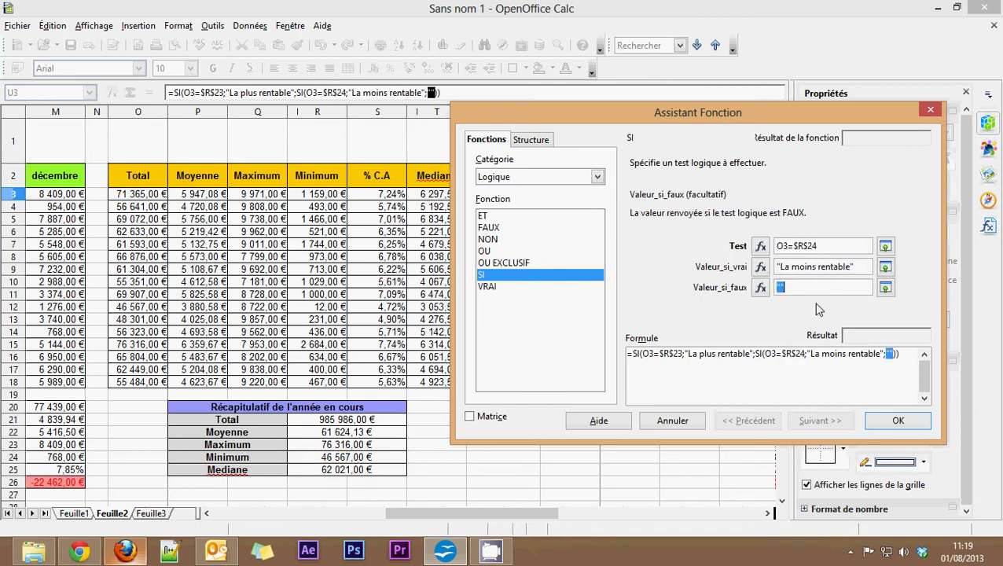
click(895, 420)
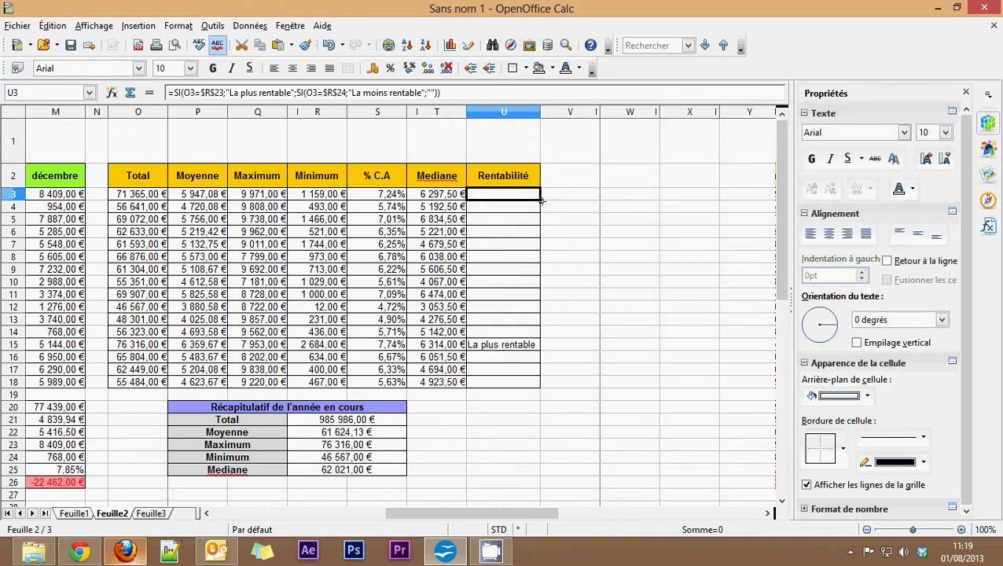
Copy the corrected U3 formula down to U18 and widen column U enough to fit "La moins rentable".
drag(541, 202, 525, 388)
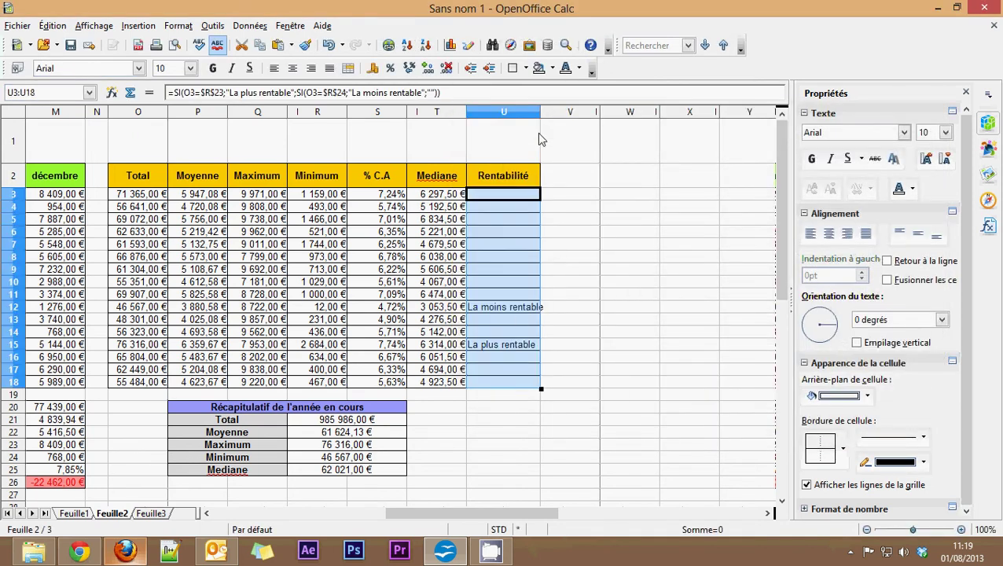
drag(539, 111, 545, 111)
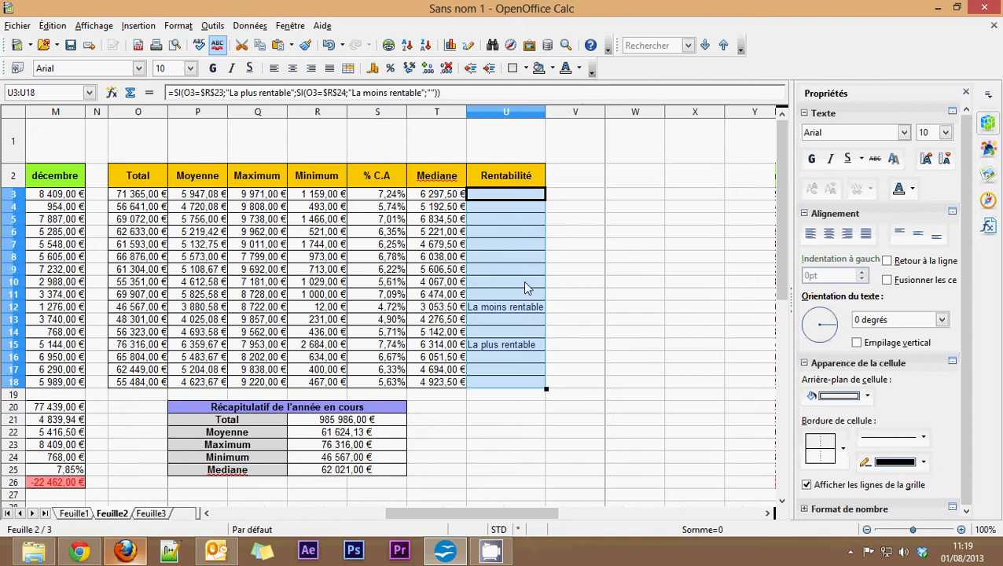
click(514, 208)
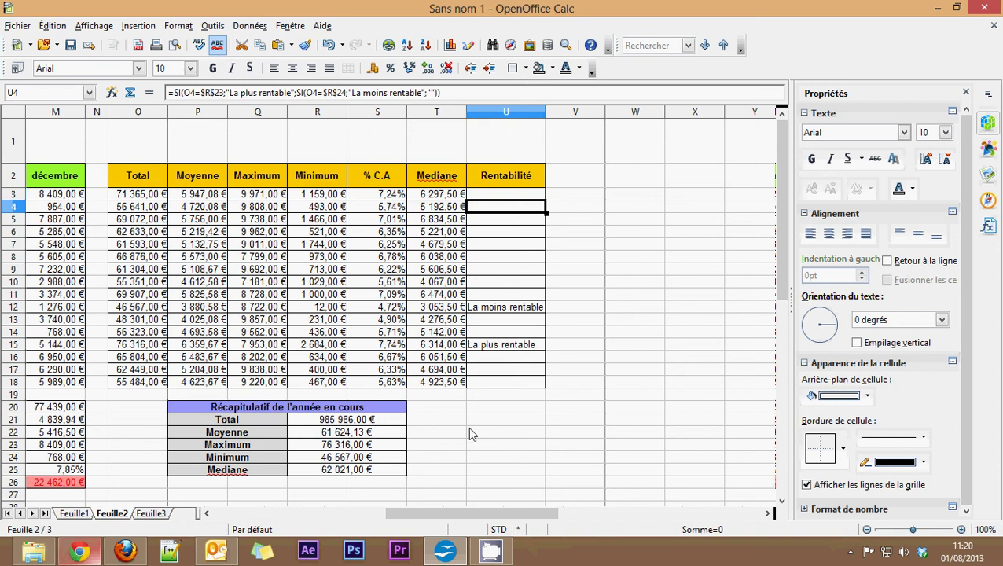
drag(501, 513, 327, 512)
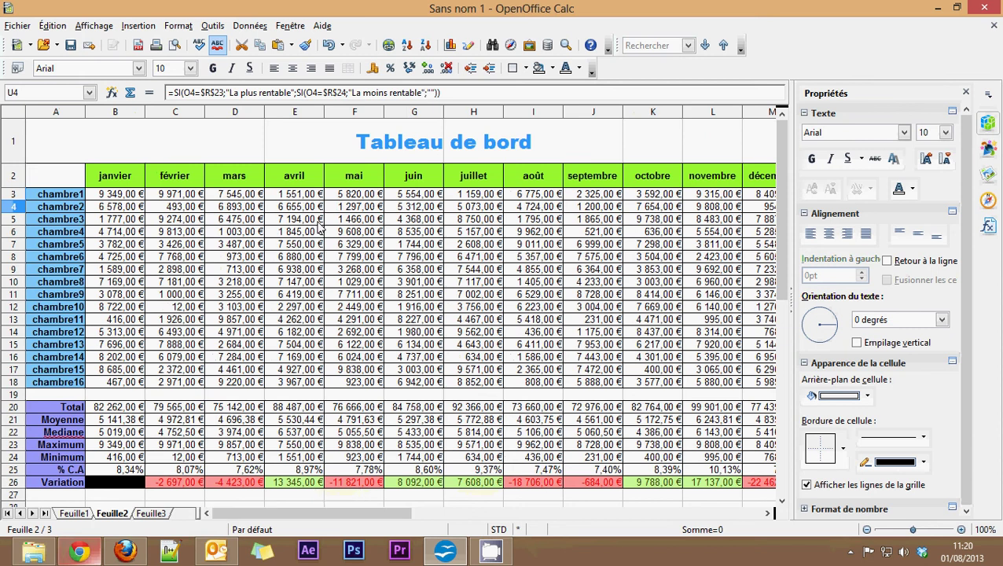
drag(399, 516, 321, 519)
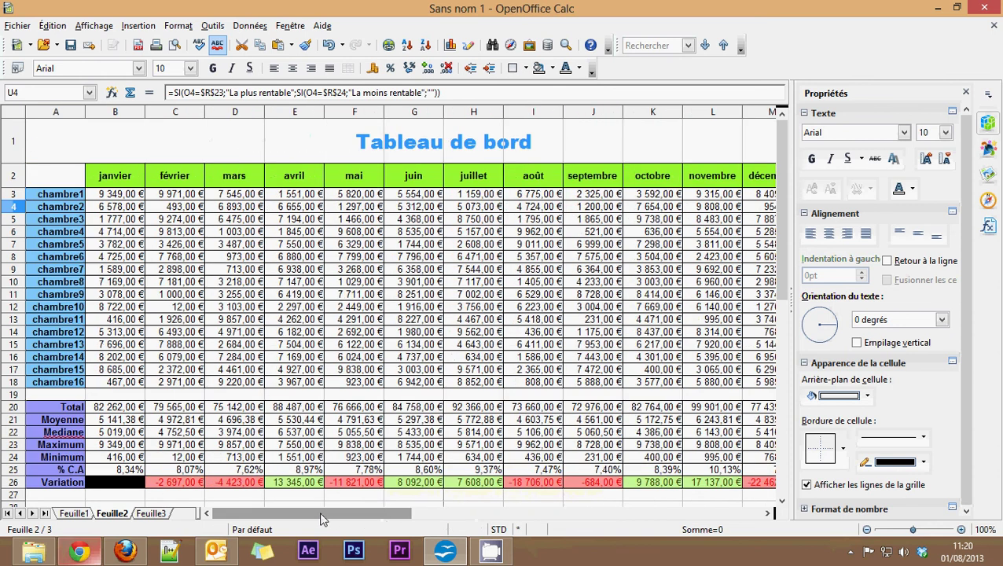